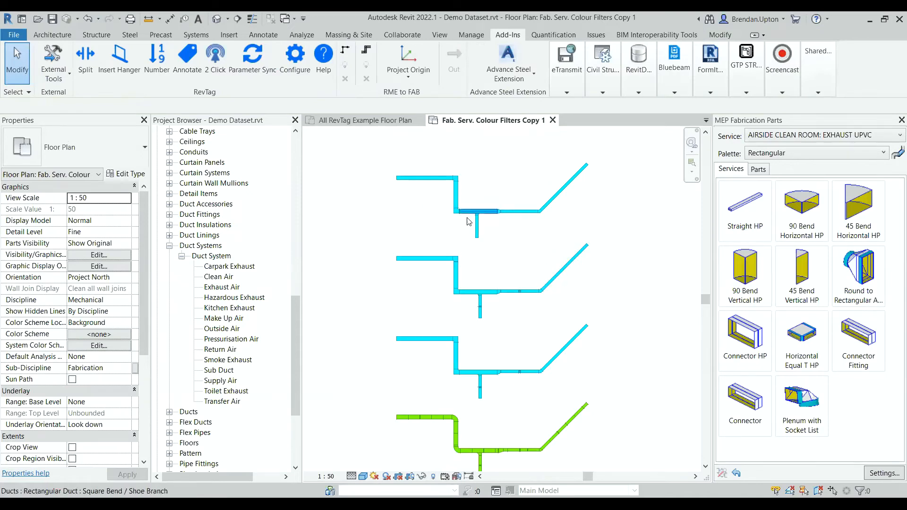
Step: Inspect the properties of the upper horizontal straight duct in the topmost duct run, then clear the selection
{"action": "scroll", "coordinate": [580, 305], "scroll_direction": "down", "scroll_amount": 1}
{"action": "middle_click_drag", "start_coordinate": [631, 291], "coordinate": [579, 250]}
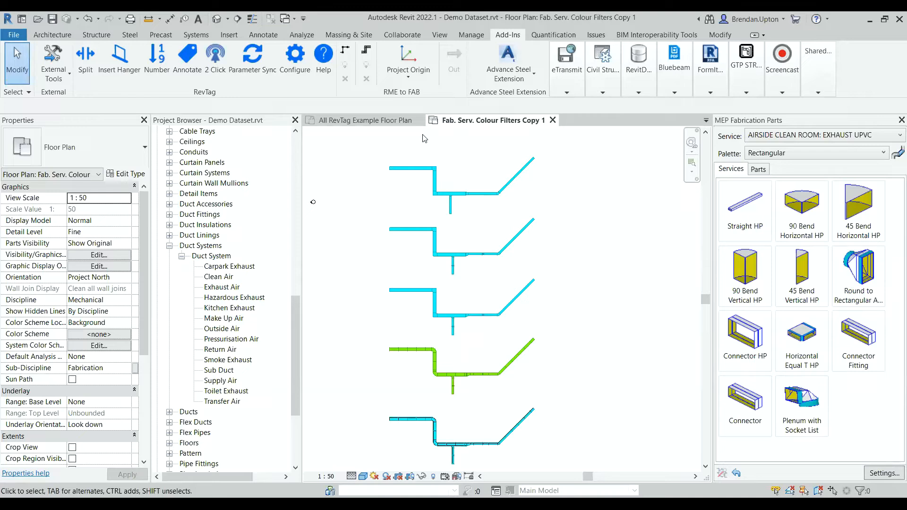
{"action": "scroll", "coordinate": [596, 298], "scroll_direction": "down", "scroll_amount": 2}
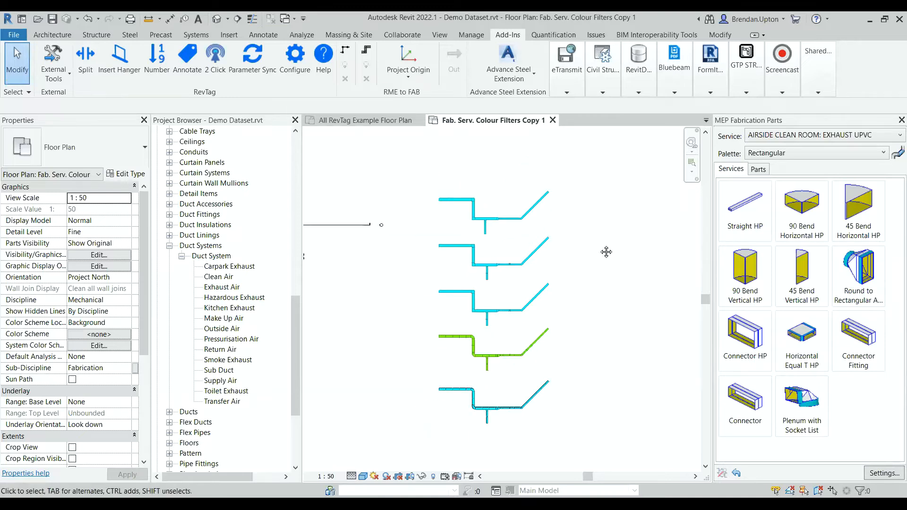
{"action": "scroll", "coordinate": [586, 251], "scroll_direction": "up", "scroll_amount": 3}
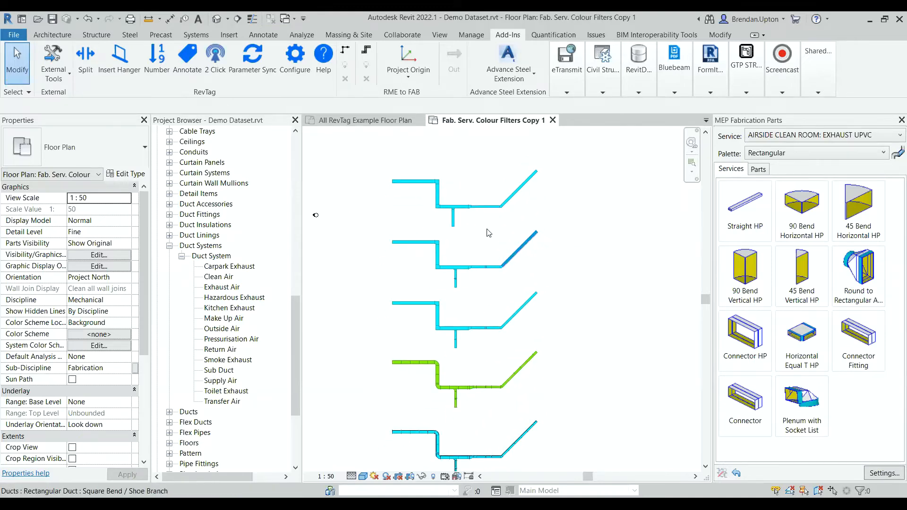
{"action": "scroll", "coordinate": [385, 189], "scroll_direction": "up", "scroll_amount": 3}
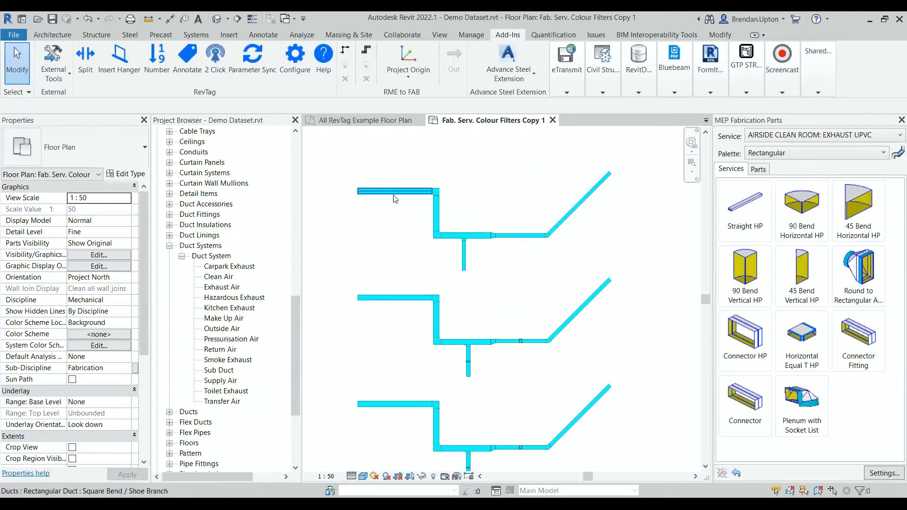
{"action": "left_click", "coordinate": [395, 198]}
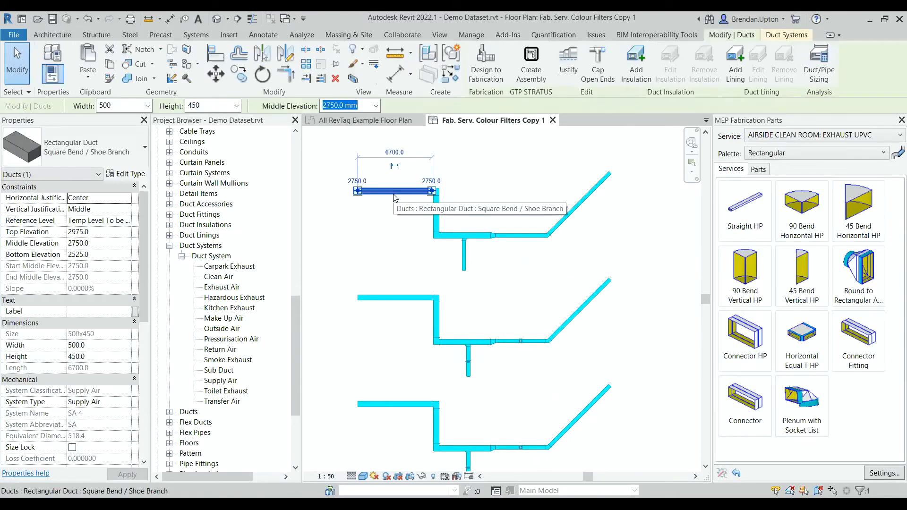
{"action": "left_click", "coordinate": [619, 239]}
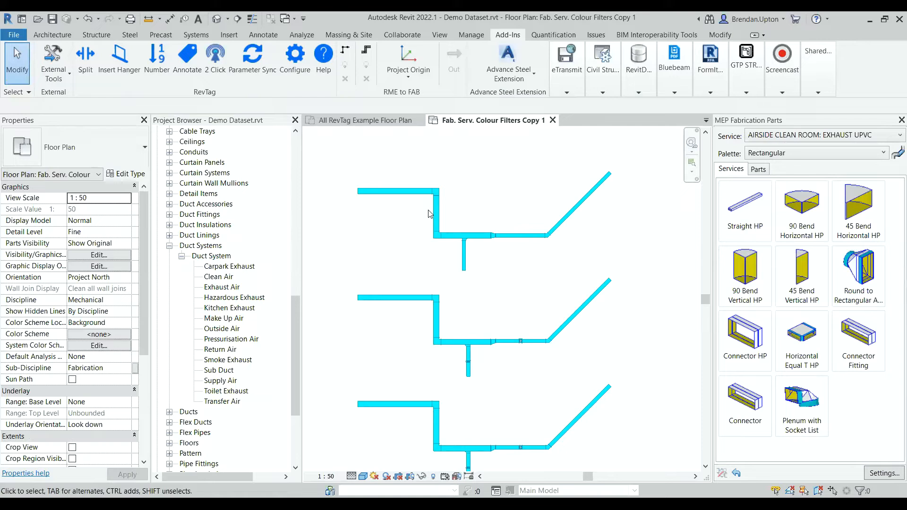
{"action": "left_click", "coordinate": [391, 194]}
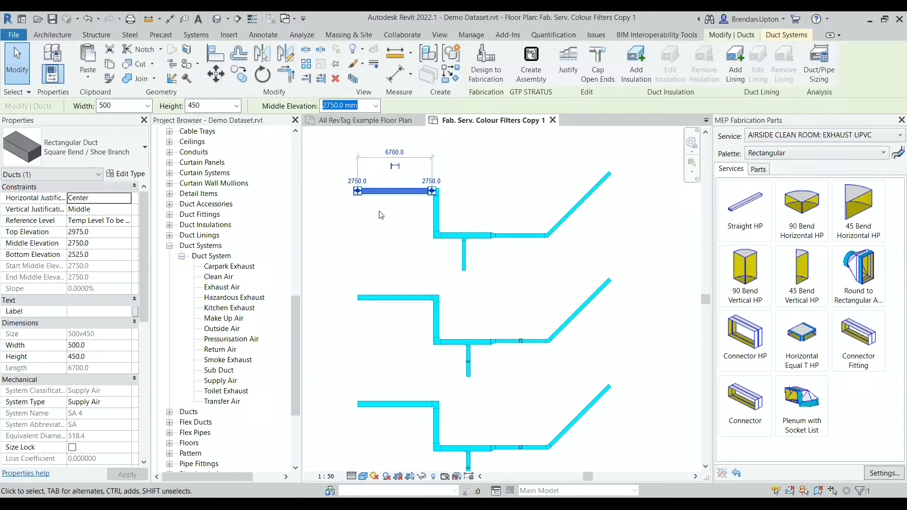
{"action": "key", "text": "Escape"}
Step: Split the topmost duct run and its branch into 1400 mm lengths with a 2 mm gasket length by picking runs
{"action": "scroll", "coordinate": [393, 216], "scroll_direction": "up", "scroll_amount": 1}
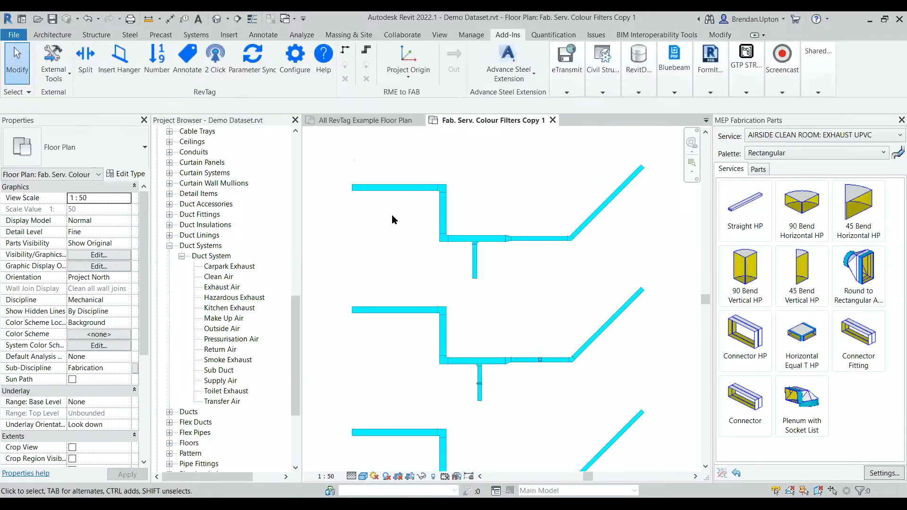
{"action": "middle_click_drag", "start_coordinate": [481, 187], "coordinate": [431, 201]}
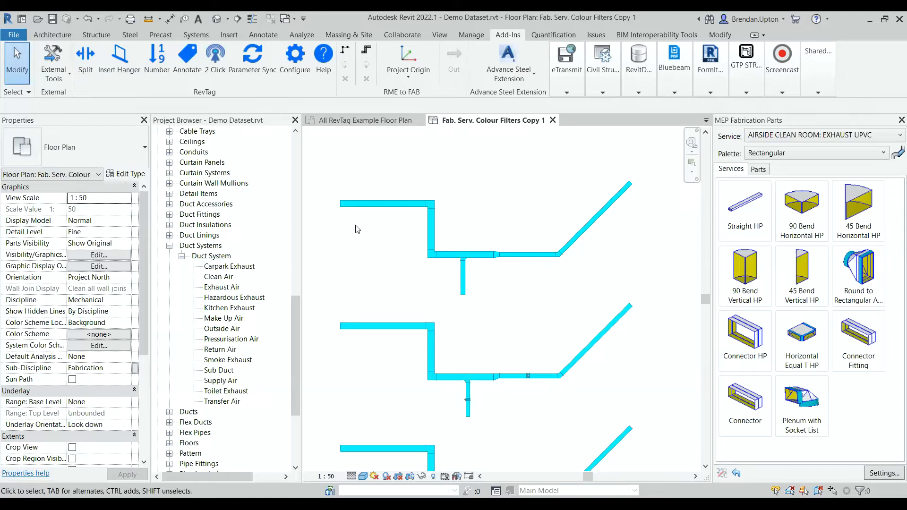
{"action": "left_click", "coordinate": [88, 61]}
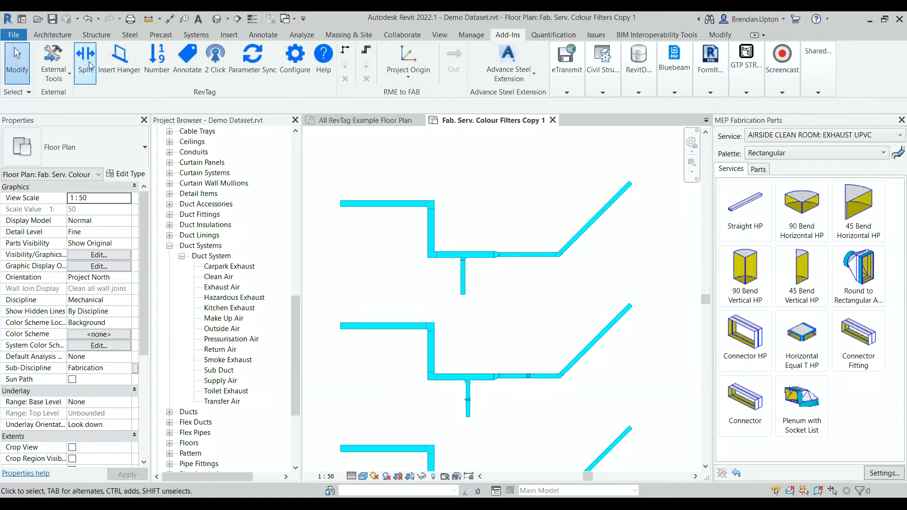
{"action": "scroll", "coordinate": [394, 216], "scroll_direction": "up", "scroll_amount": 1}
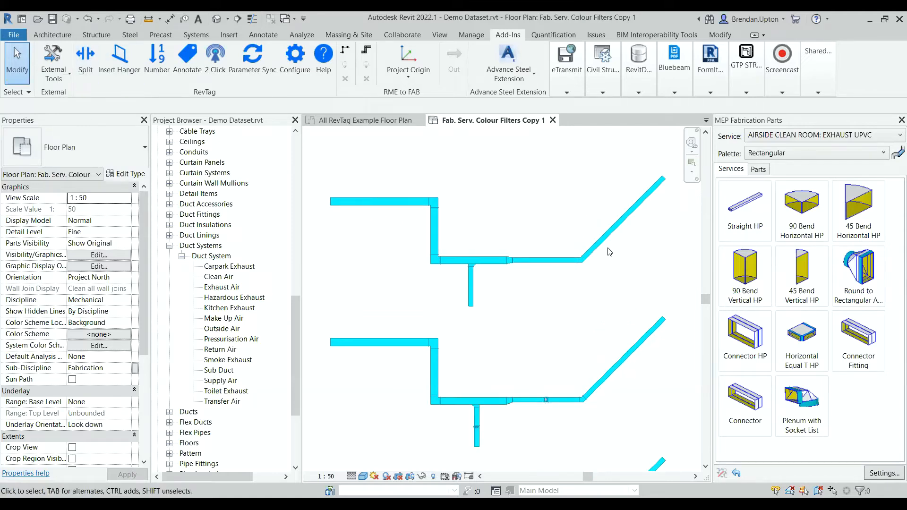
{"action": "left_click", "coordinate": [87, 57]}
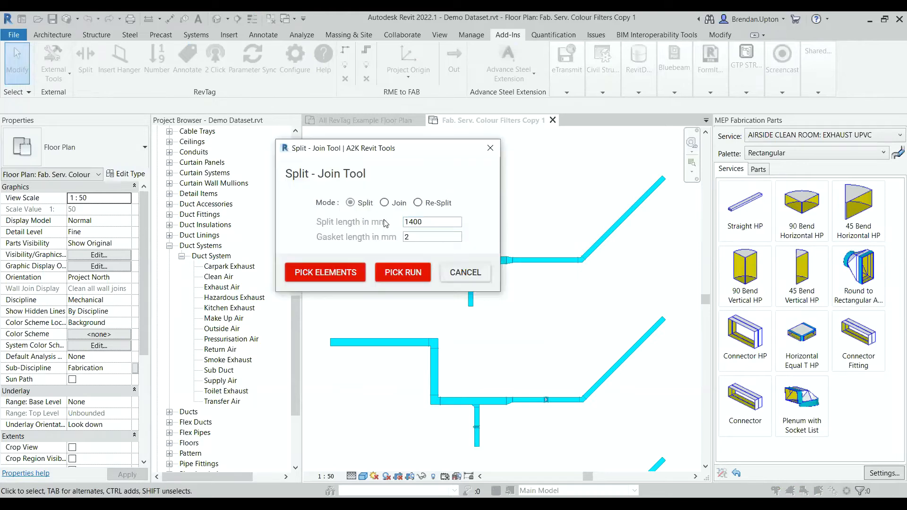
{"action": "left_click", "coordinate": [402, 272]}
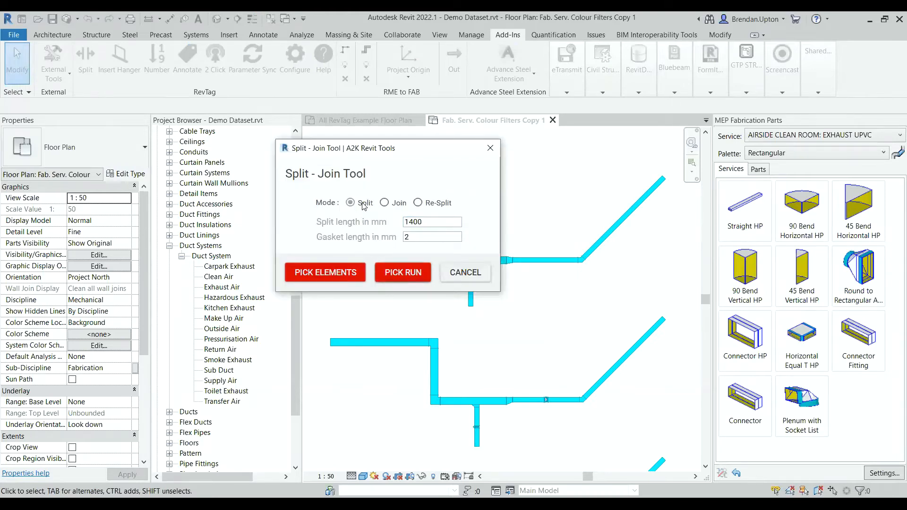
{"action": "left_click", "coordinate": [649, 203]}
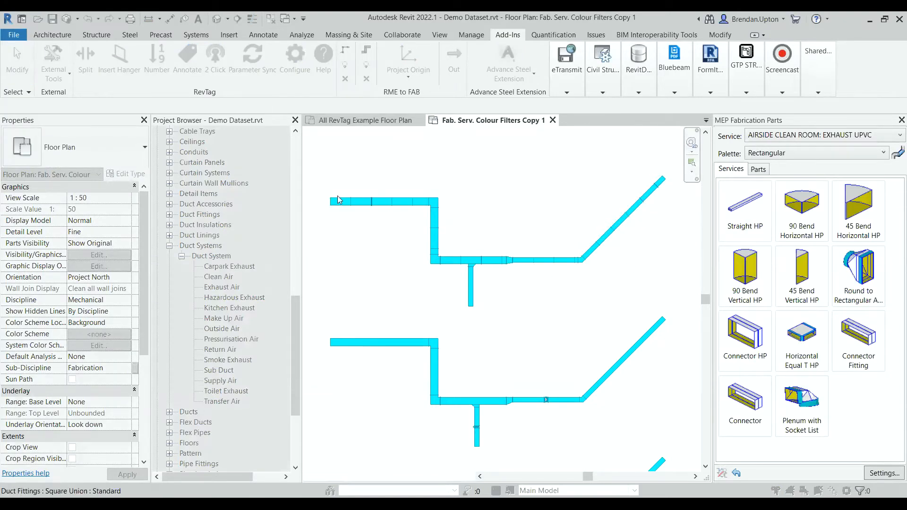
{"action": "left_click", "coordinate": [466, 287]}
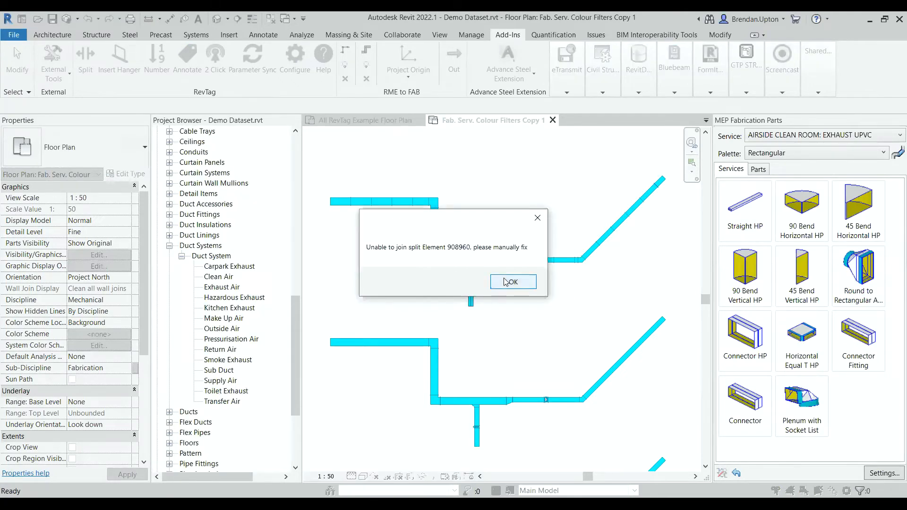
{"action": "left_click", "coordinate": [520, 283]}
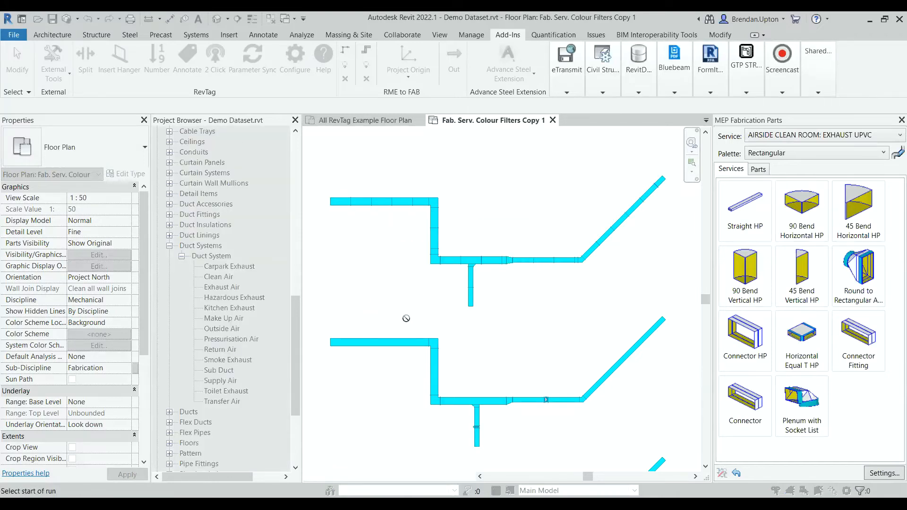
{"action": "key", "text": "Escape"}
Step: Inspect the properties of one split segment on the topmost run's upper horizontal duct, then clear the selection
{"action": "scroll", "coordinate": [490, 229], "scroll_direction": "down", "scroll_amount": 3}
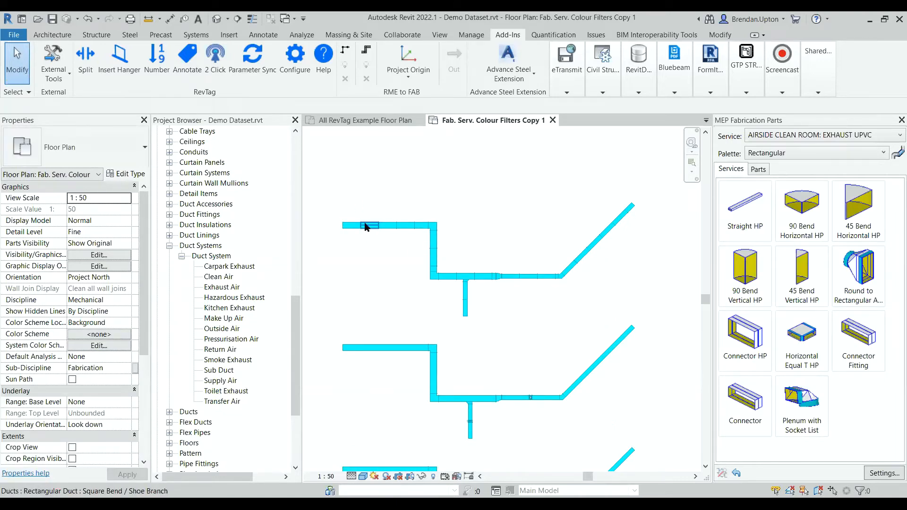
{"action": "scroll", "coordinate": [365, 226], "scroll_direction": "up", "scroll_amount": 2}
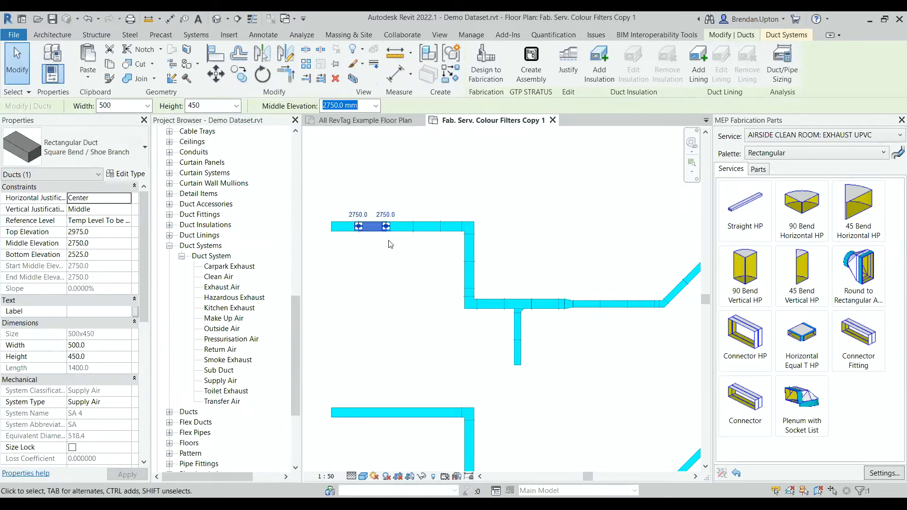
{"action": "left_click", "coordinate": [358, 254]}
{"action": "scroll", "coordinate": [496, 229], "scroll_direction": "down", "scroll_amount": 3}
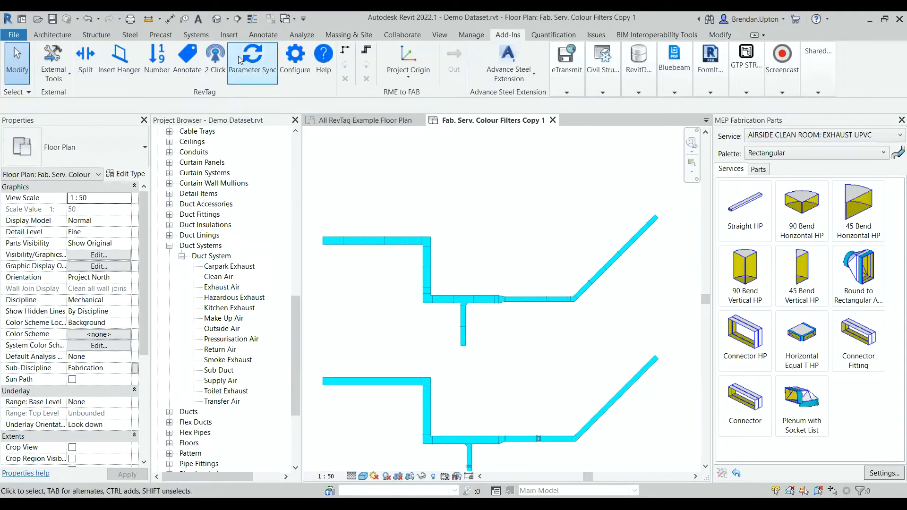
Step: Open the RevTag configuration and review the tag options of the Duct Demo config for the Duct system
{"action": "left_click", "coordinate": [297, 57]}
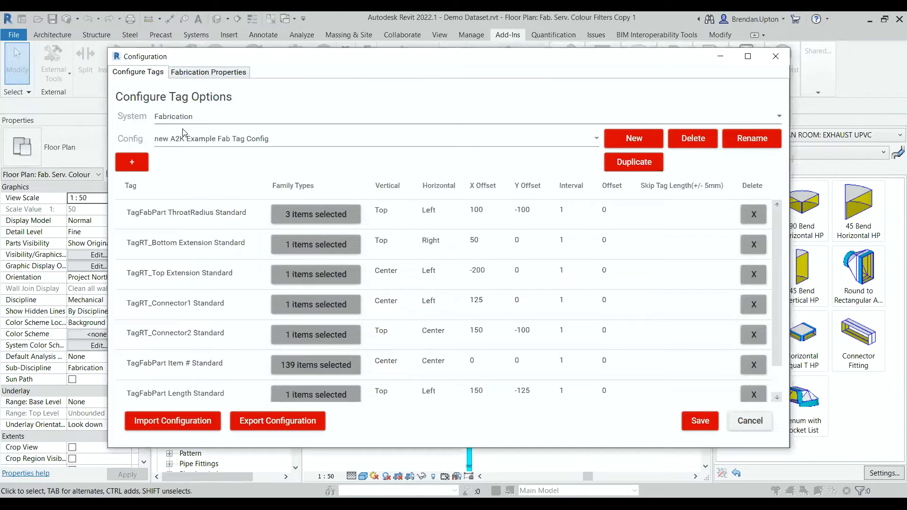
{"action": "left_click", "coordinate": [777, 118]}
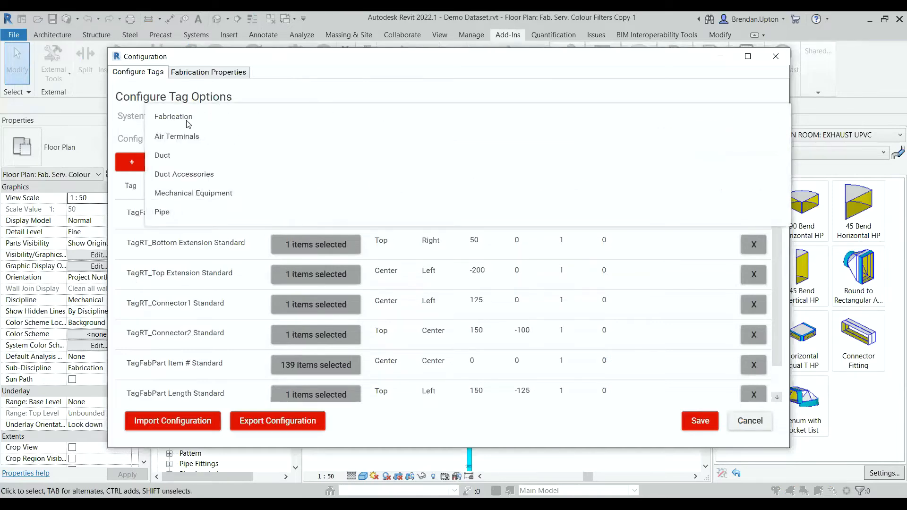
{"action": "left_click", "coordinate": [166, 155]}
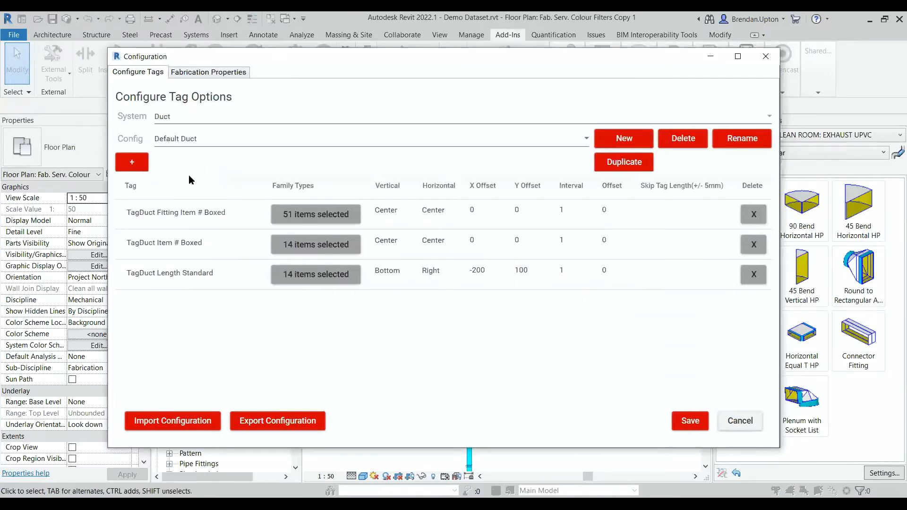
{"action": "left_click", "coordinate": [588, 139]}
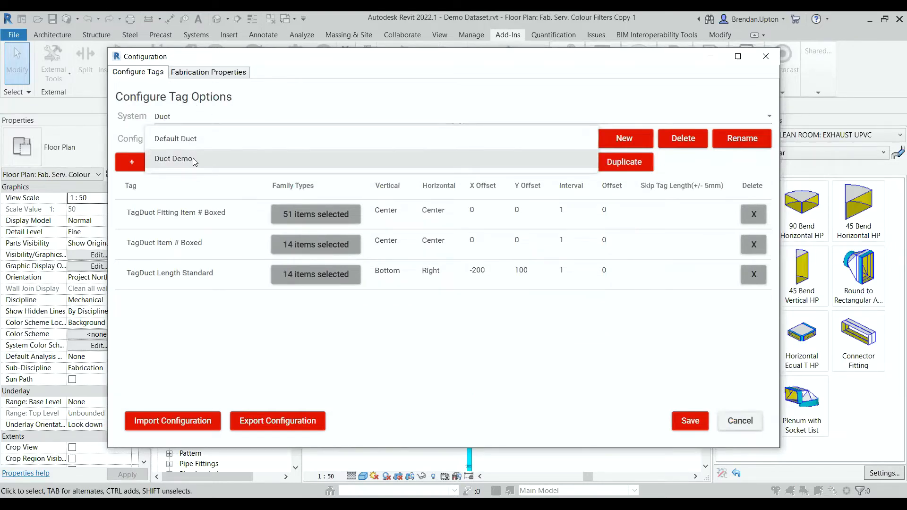
{"action": "left_click", "coordinate": [192, 158]}
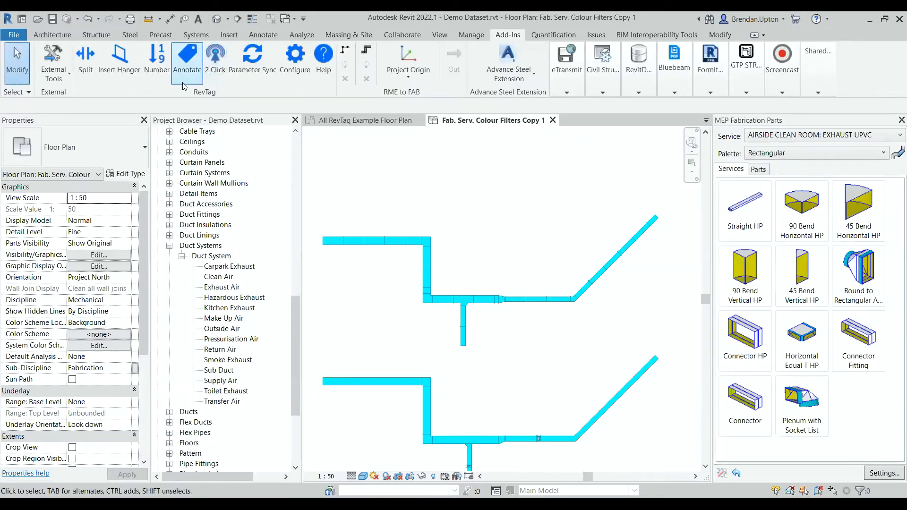
Step: Start the RevTag Annotate tool with the system set to Duct and the config set to Duct Demo
{"action": "key", "text": "ctrl"}
{"action": "left_click", "coordinate": [191, 58]}
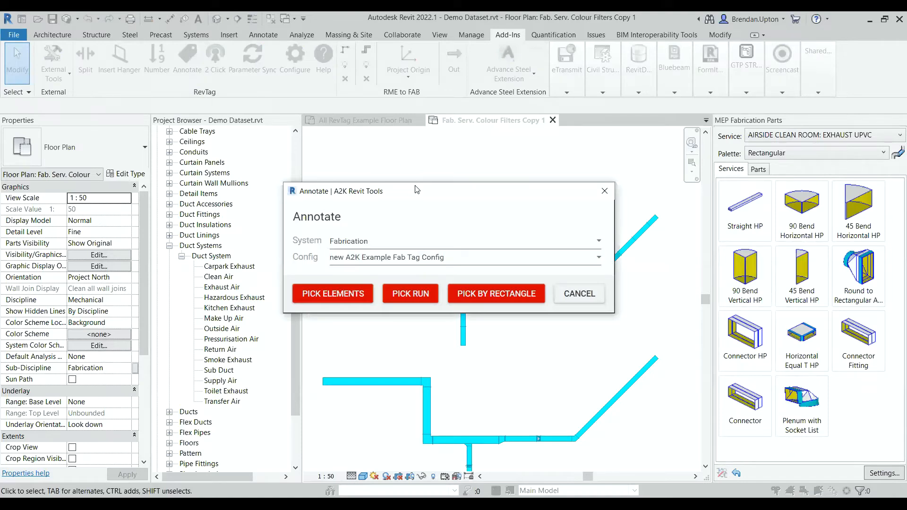
{"action": "left_click_drag", "start_coordinate": [417, 190], "coordinate": [322, 122]}
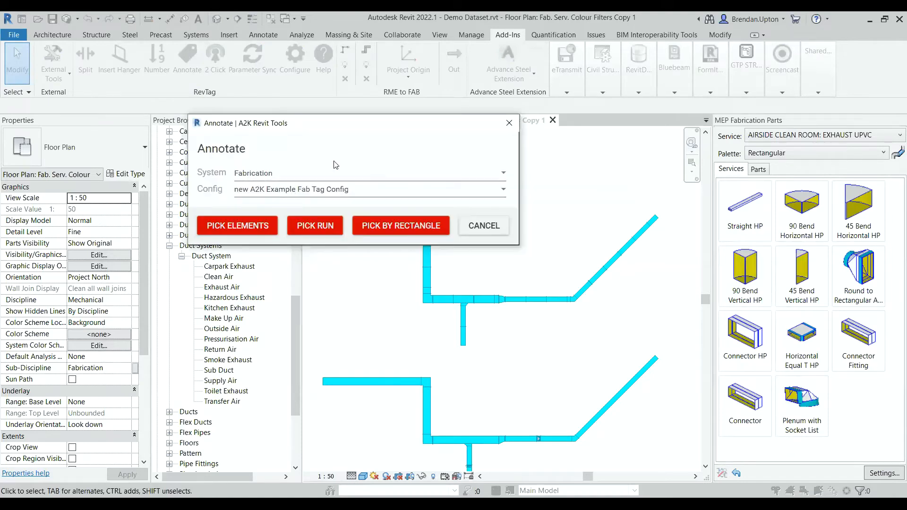
{"action": "left_click", "coordinate": [504, 175]}
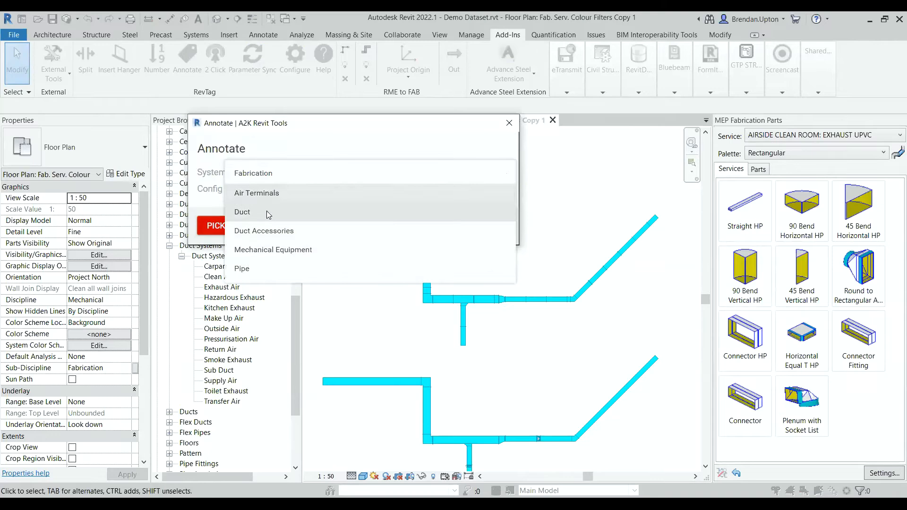
{"action": "left_click", "coordinate": [243, 217]}
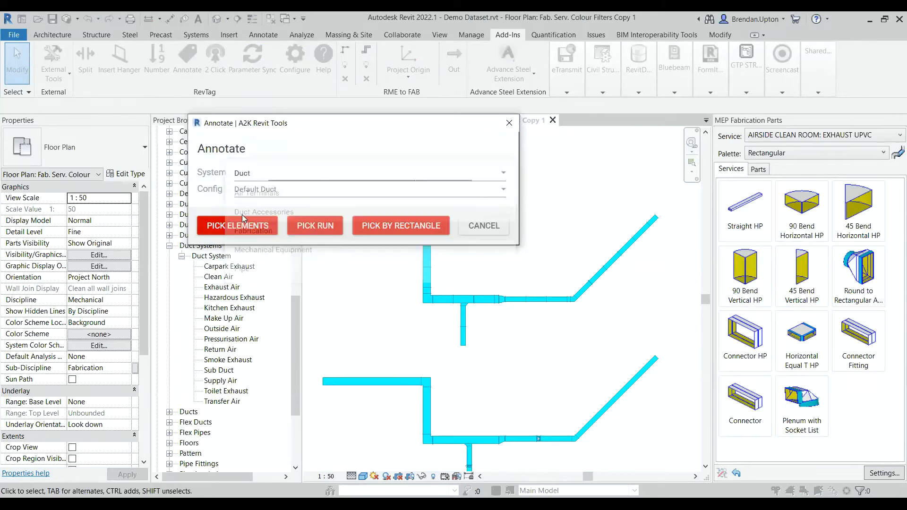
{"action": "left_click", "coordinate": [501, 193]}
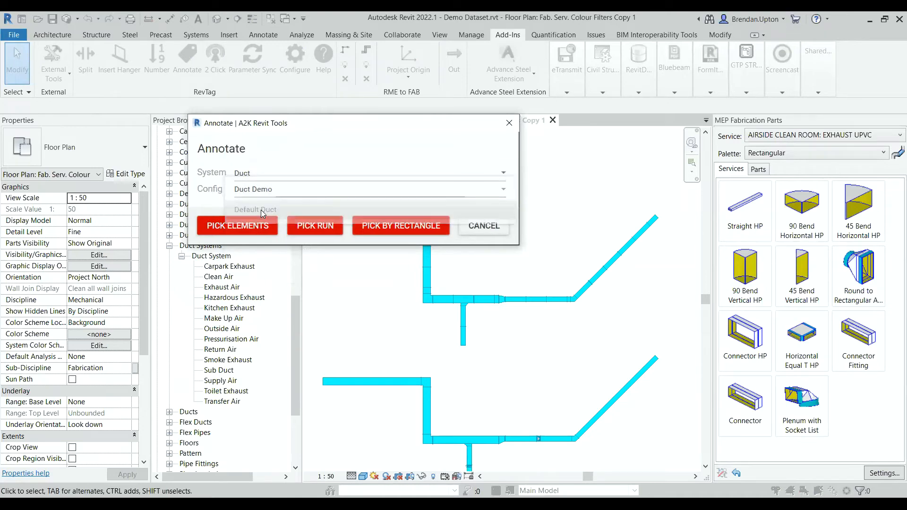
{"action": "left_click", "coordinate": [261, 210]}
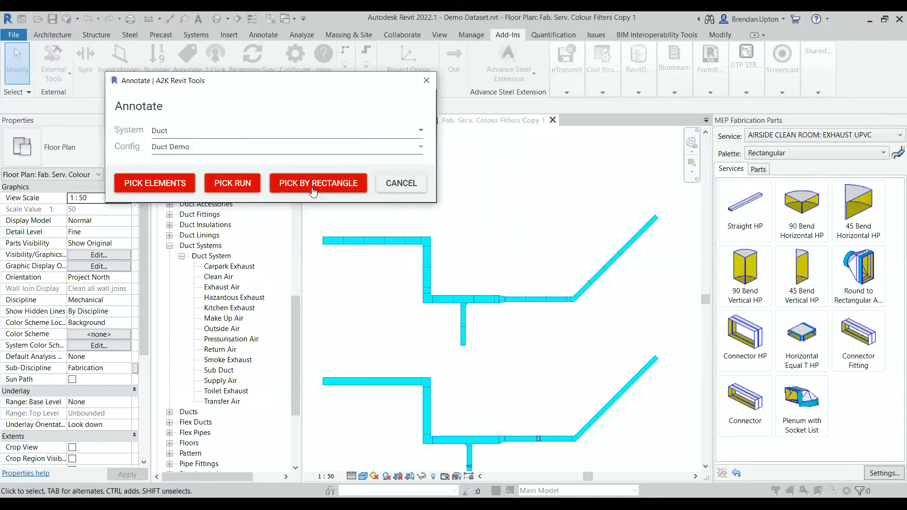
Step: Annotate the ducts and fittings of the topmost split run, picking them by rectangle
{"action": "key", "text": "ctrl"}
{"action": "key", "text": "ctrl"}
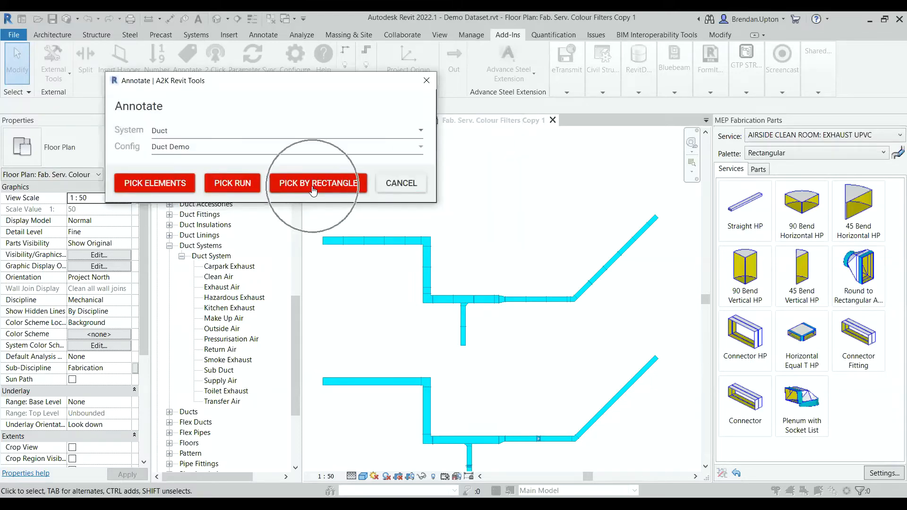
{"action": "key", "text": "ctrl"}
{"action": "key", "text": "ctrl"}
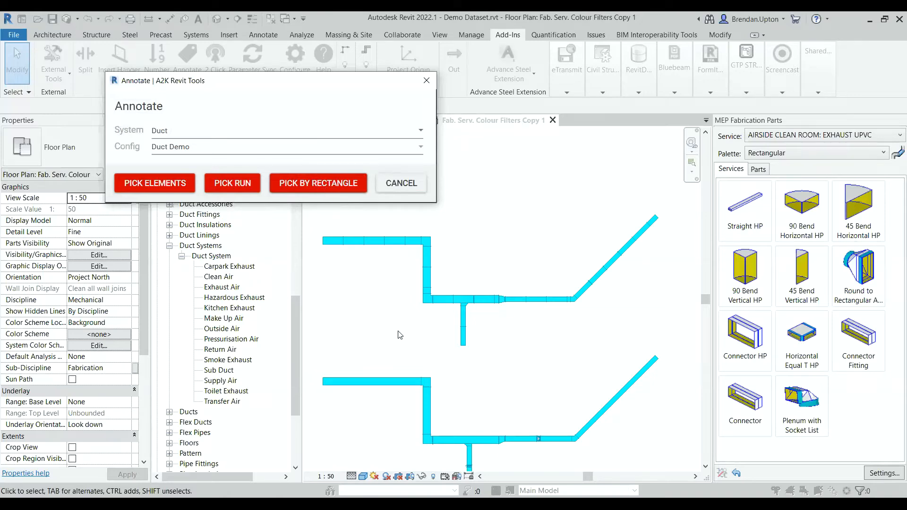
{"action": "left_click", "coordinate": [317, 189]}
{"action": "left_click_drag", "start_coordinate": [311, 150], "coordinate": [671, 356]}
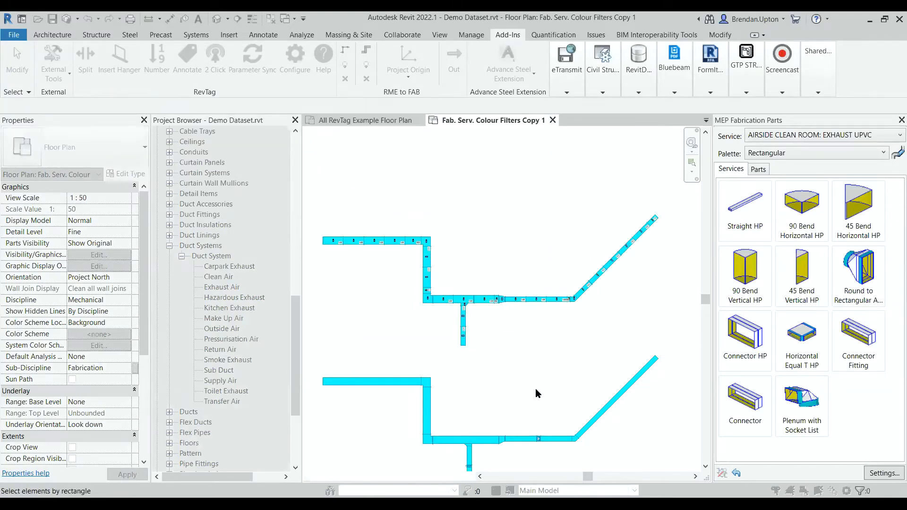
{"action": "scroll", "coordinate": [330, 236], "scroll_direction": "up", "scroll_amount": 6}
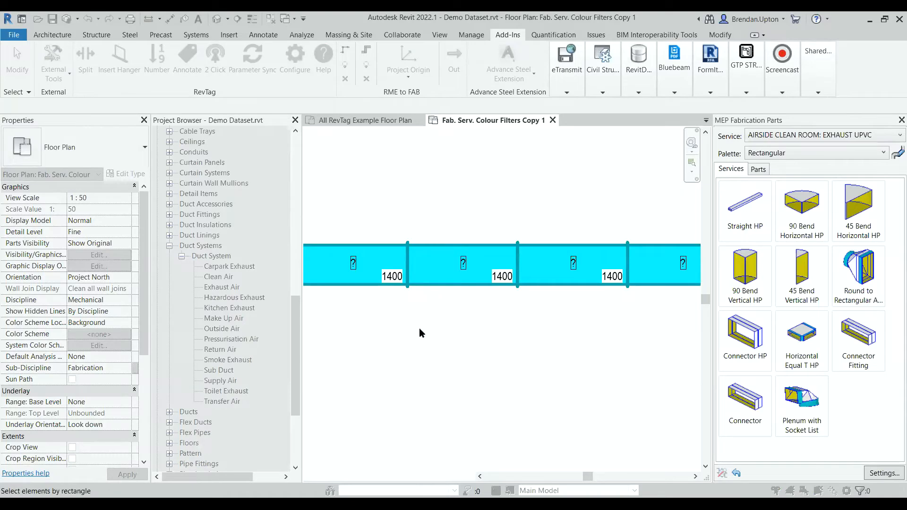
{"action": "left_click_drag", "start_coordinate": [432, 207], "coordinate": [397, 300]}
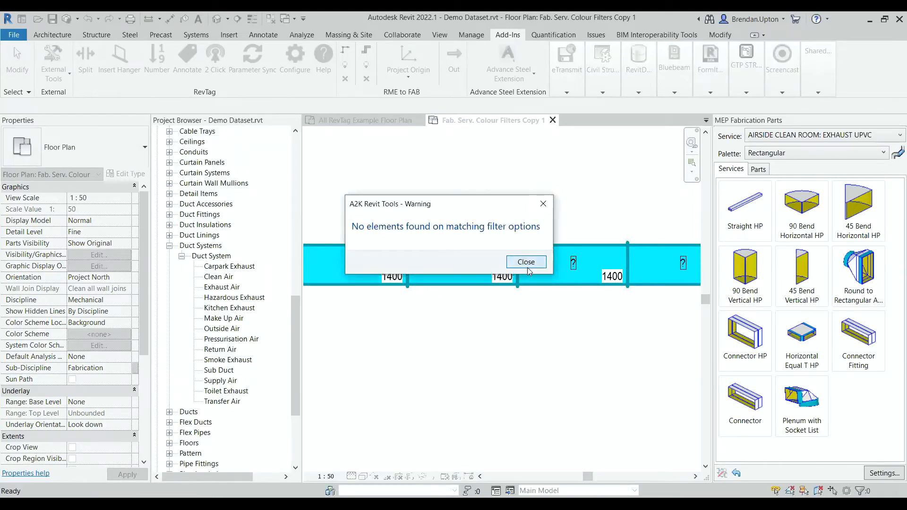
Step: Dismiss the warning and examine the length and number tags placed along the topmost split duct run
{"action": "left_click", "coordinate": [525, 262]}
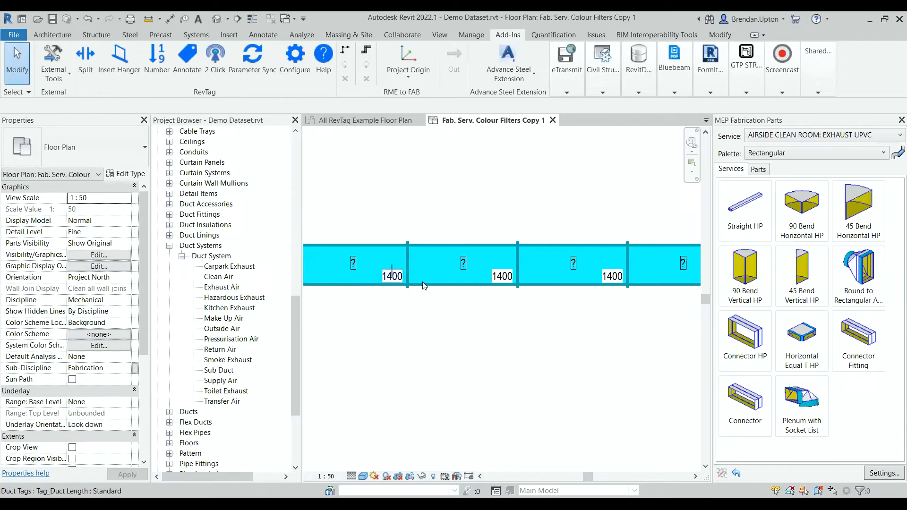
{"action": "scroll", "coordinate": [581, 293], "scroll_direction": "down", "scroll_amount": 4}
{"action": "middle_click_drag", "start_coordinate": [614, 364], "coordinate": [552, 373]}
{"action": "scroll", "coordinate": [551, 373], "scroll_direction": "up", "scroll_amount": 2}
{"action": "middle_click_drag", "start_coordinate": [497, 316], "coordinate": [394, 220]}
{"action": "scroll", "coordinate": [395, 220], "scroll_direction": "down", "scroll_amount": 1}
{"action": "scroll", "coordinate": [435, 271], "scroll_direction": "down", "scroll_amount": 2}
{"action": "middle_click_drag", "start_coordinate": [425, 275], "coordinate": [606, 348]}
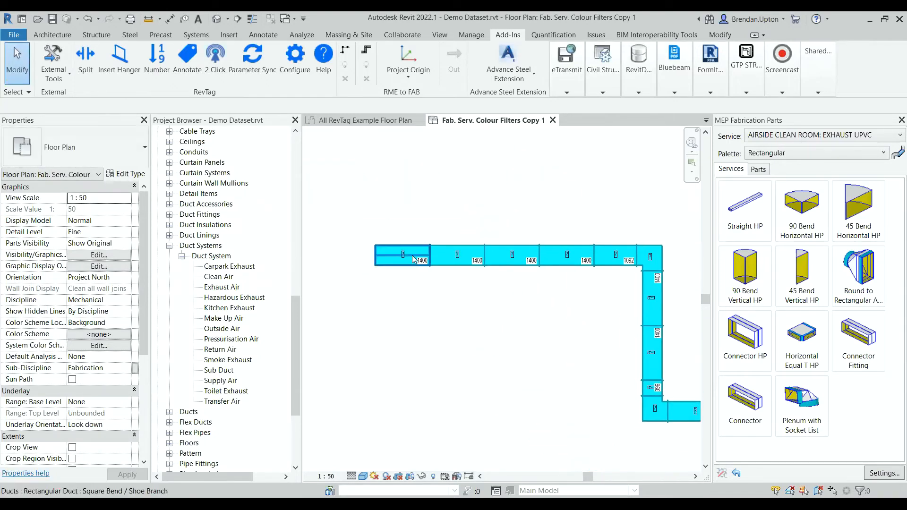
{"action": "scroll", "coordinate": [412, 255], "scroll_direction": "up", "scroll_amount": 7}
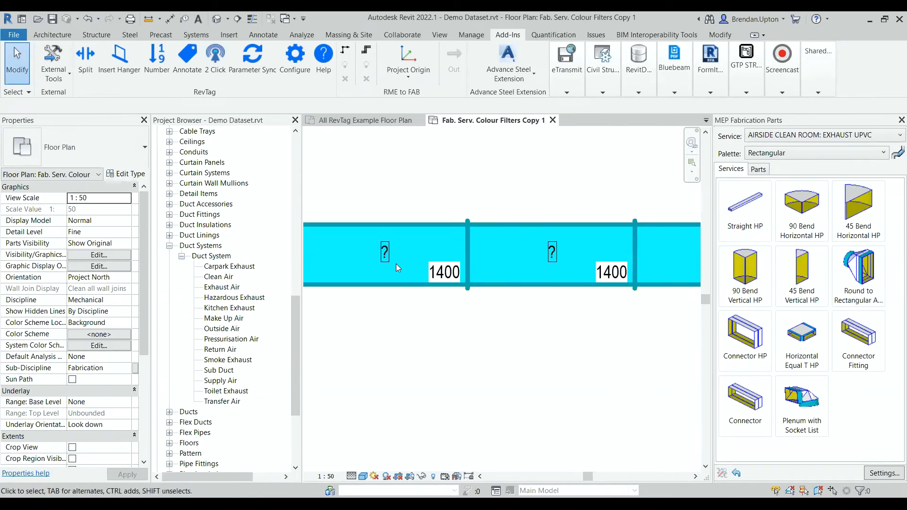
{"action": "scroll", "coordinate": [391, 270], "scroll_direction": "down", "scroll_amount": 2}
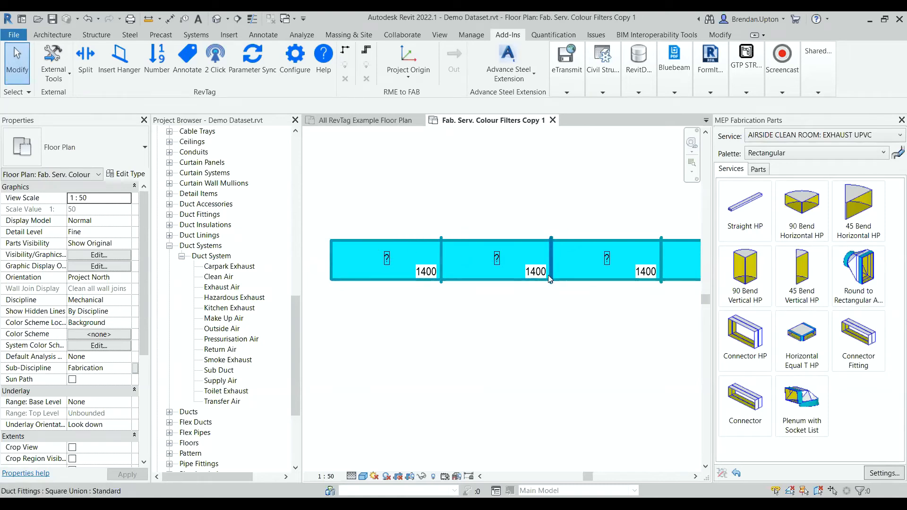
{"action": "scroll", "coordinate": [460, 294], "scroll_direction": "down", "scroll_amount": 2}
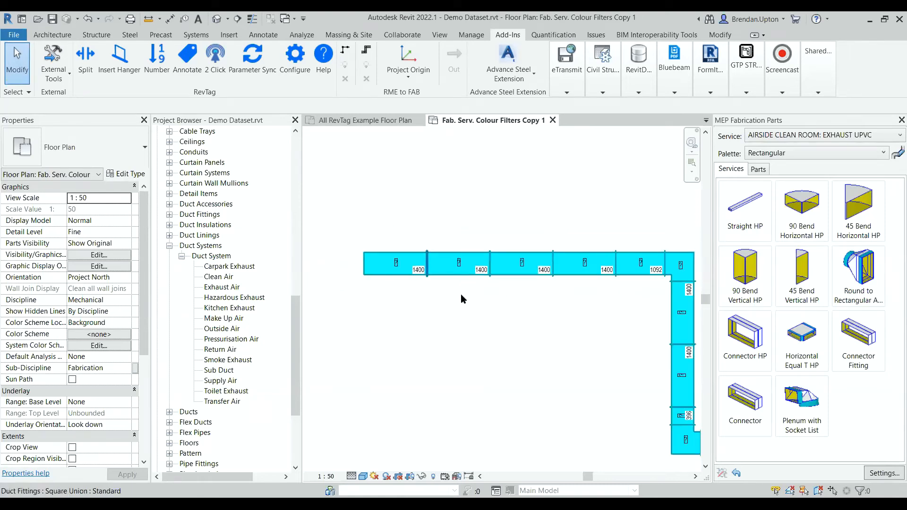
{"action": "scroll", "coordinate": [472, 303], "scroll_direction": "down", "scroll_amount": 2}
{"action": "scroll", "coordinate": [377, 246], "scroll_direction": "down", "scroll_amount": 2}
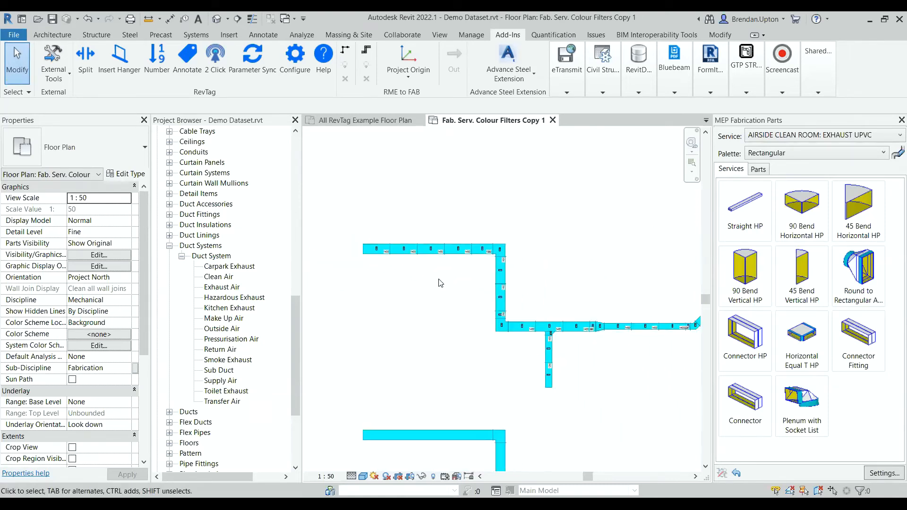
Step: Set up RevTag numbering for the Duct category with the counter reset to 1 and the target parameter set to Label
{"action": "left_click", "coordinate": [163, 65]}
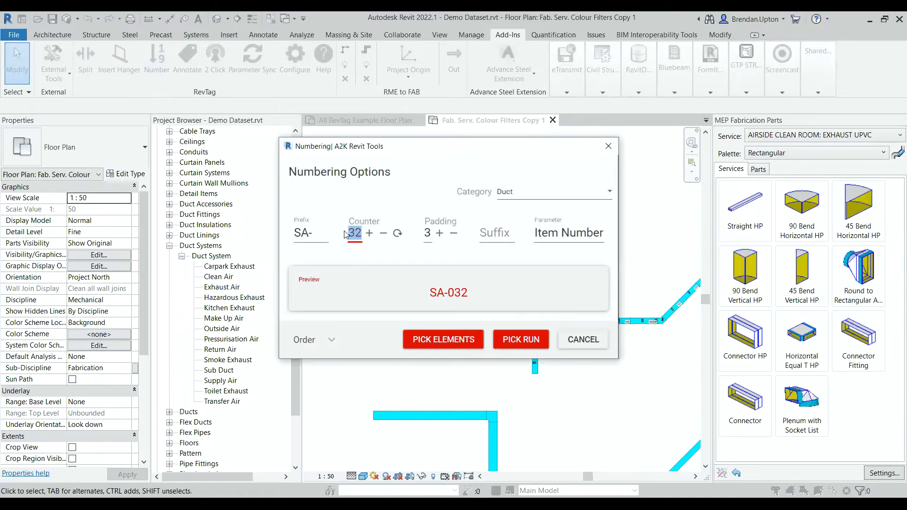
{"action": "left_click", "coordinate": [395, 233]}
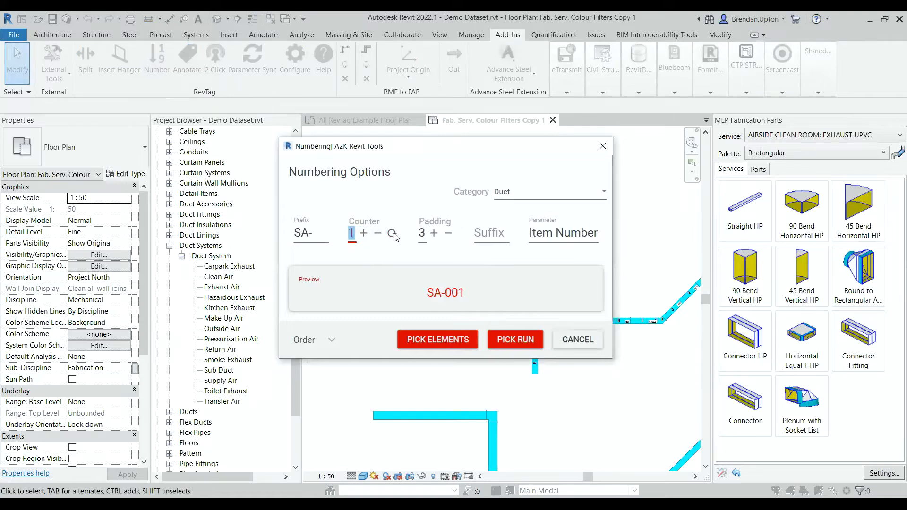
{"action": "left_click", "coordinate": [447, 237]}
{"action": "left_click", "coordinate": [606, 194]}
{"action": "left_click", "coordinate": [513, 191]}
{"action": "left_click", "coordinate": [577, 231]}
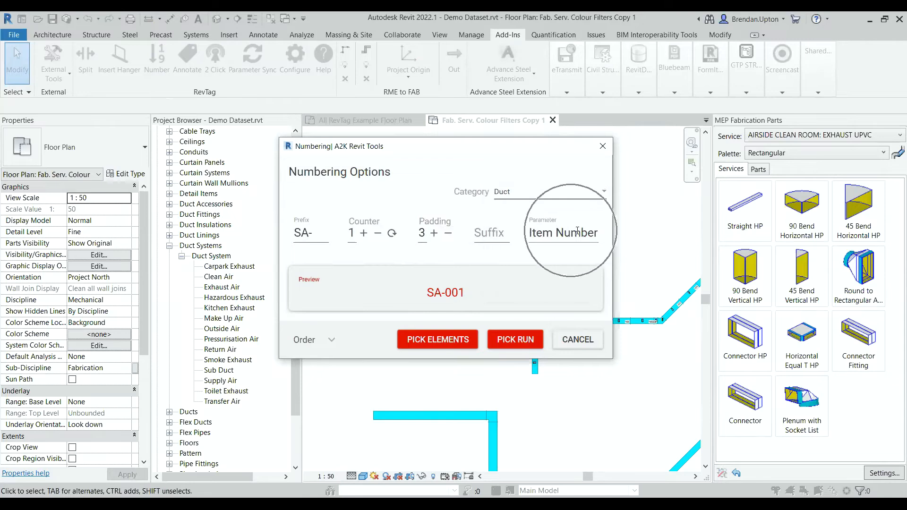
{"action": "left_click_drag", "start_coordinate": [598, 234], "coordinate": [537, 238]}
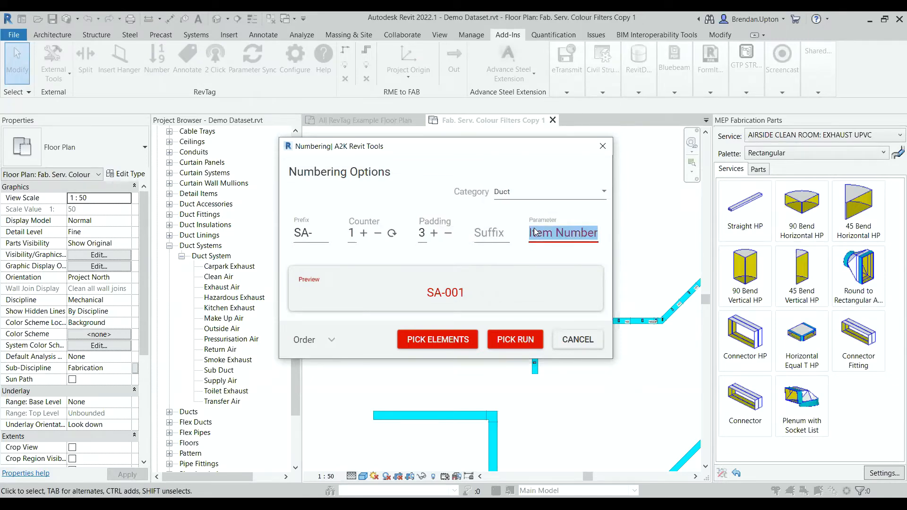
{"action": "type", "text": "Label"}
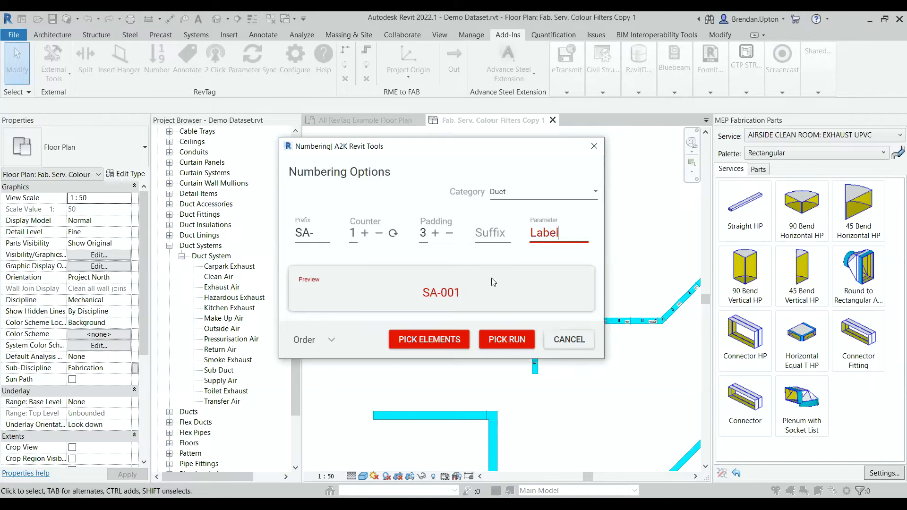
Step: Number the main line of the topmost duct run with Pick Run, starting from the end duct of its upper horizontal section
{"action": "left_click", "coordinate": [507, 339]}
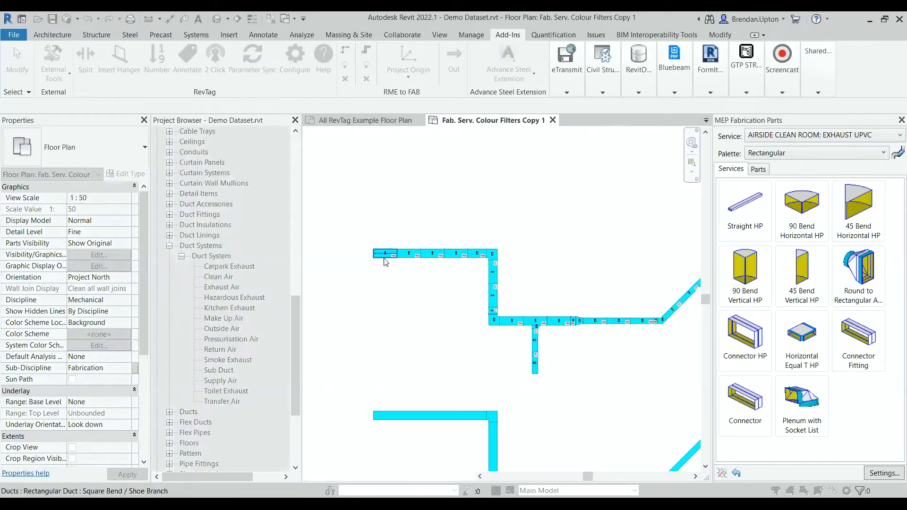
{"action": "scroll", "coordinate": [386, 263], "scroll_direction": "down", "scroll_amount": 1}
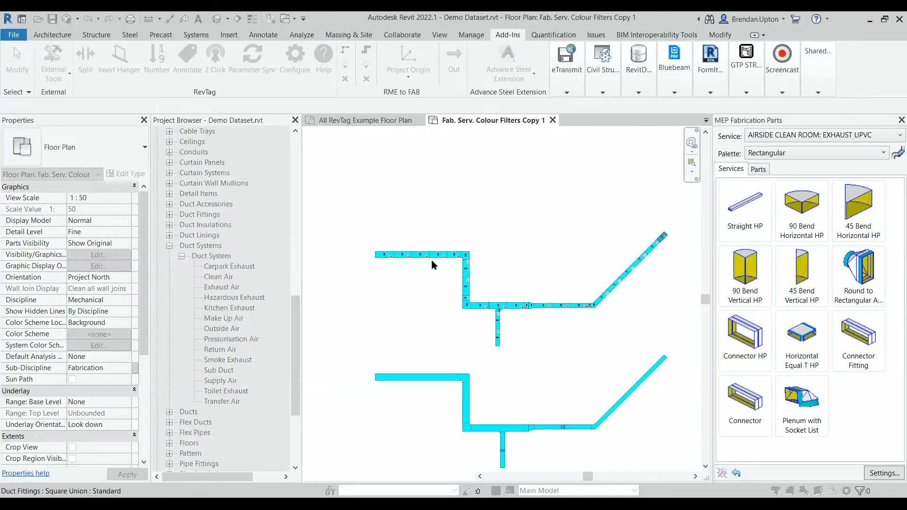
{"action": "scroll", "coordinate": [431, 260], "scroll_direction": "up", "scroll_amount": 3}
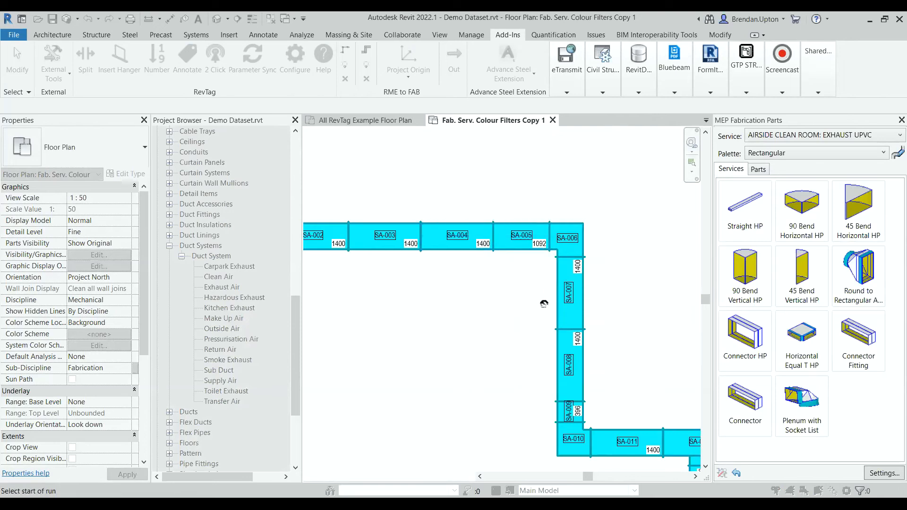
{"action": "scroll", "coordinate": [599, 304], "scroll_direction": "down", "scroll_amount": 1}
{"action": "middle_click_drag", "start_coordinate": [634, 316], "coordinate": [482, 192]}
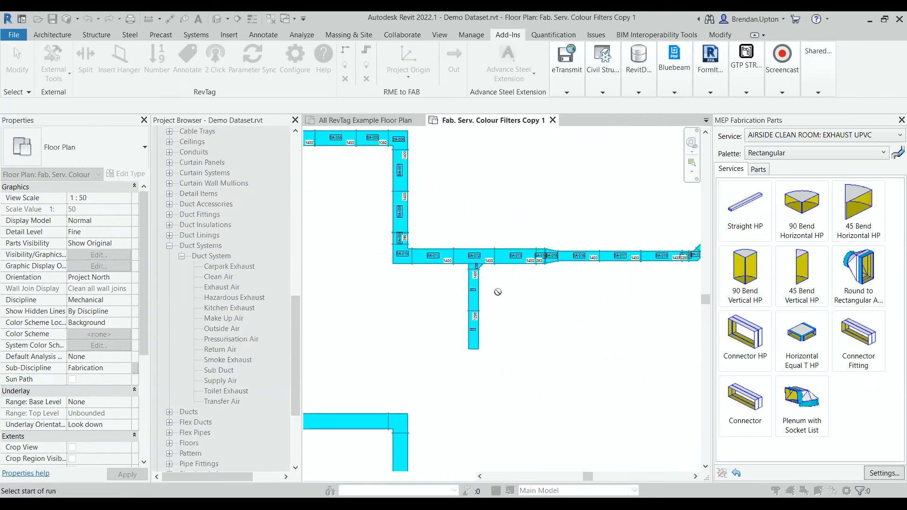
Step: Try to number the vertical branch below the main line as a run, starting from its square shoe fitting
{"action": "scroll", "coordinate": [498, 291], "scroll_direction": "up", "scroll_amount": 2}
{"action": "left_click", "coordinate": [439, 242]}
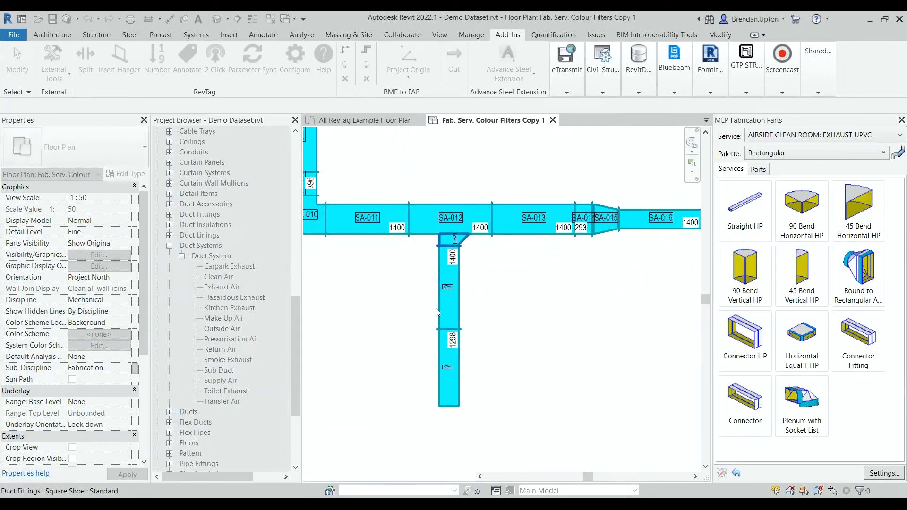
{"action": "left_click", "coordinate": [437, 376]}
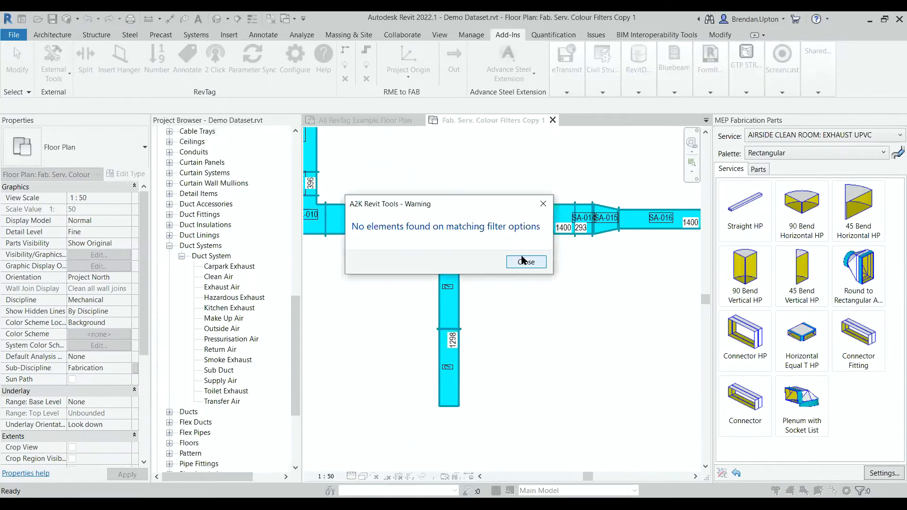
{"action": "key", "text": "Return"}
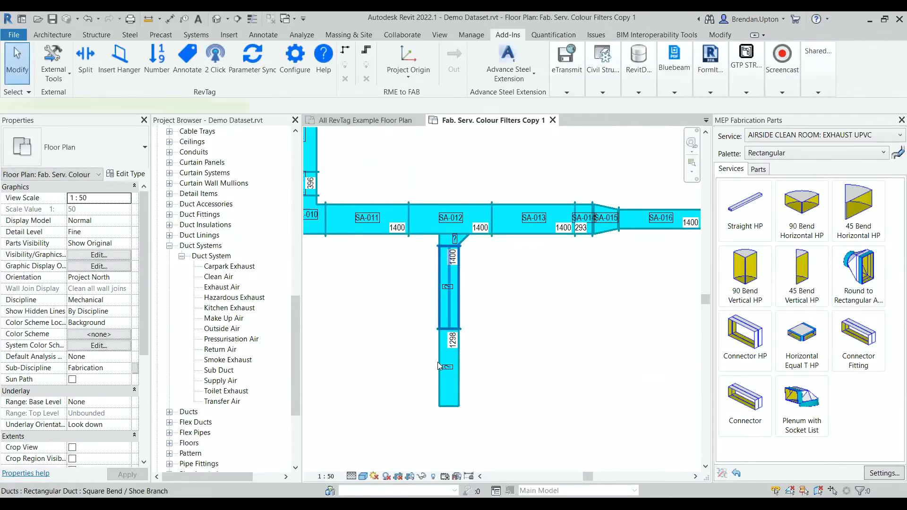
Step: Select the vertical branch's duct segments to check their properties, then clear the selection
{"action": "left_click", "coordinate": [439, 366]}
{"action": "left_click", "coordinate": [439, 275], "text": "ctrl"}
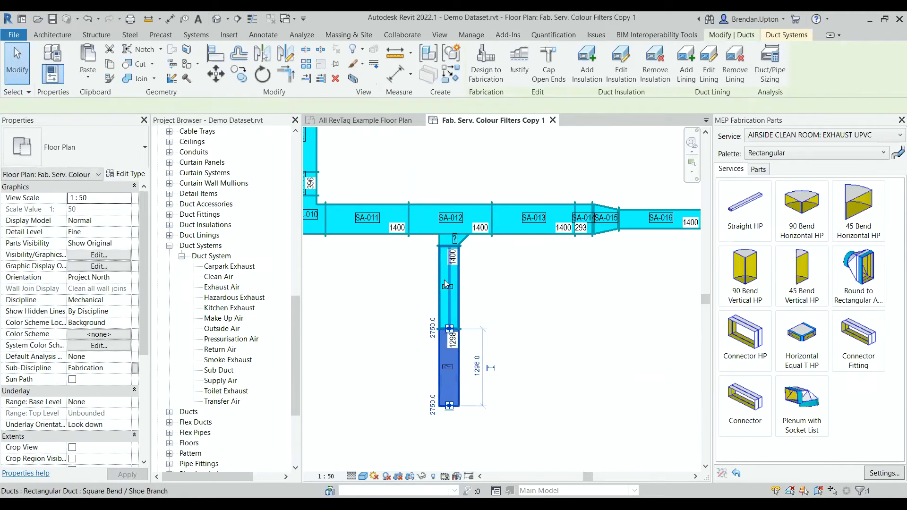
{"action": "left_click", "coordinate": [437, 364], "text": "shift"}
{"action": "left_click", "coordinate": [435, 359]}
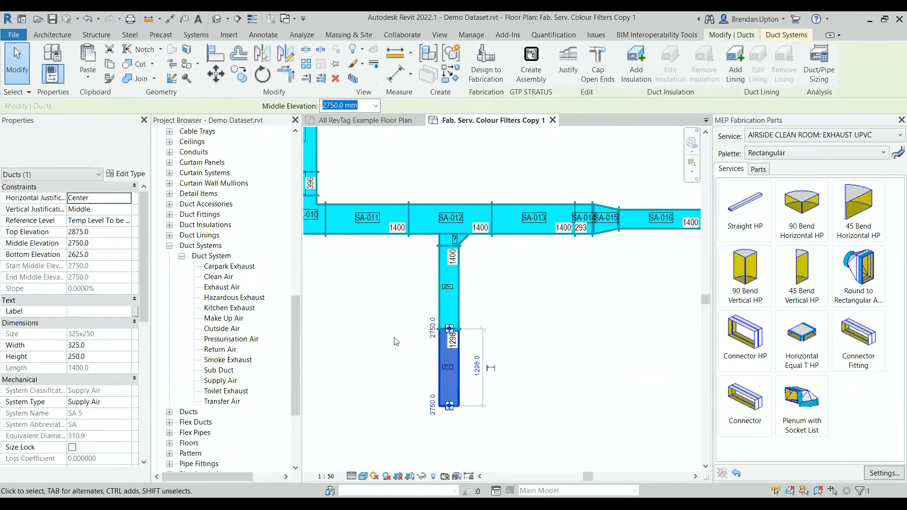
{"action": "key", "text": "Escape"}
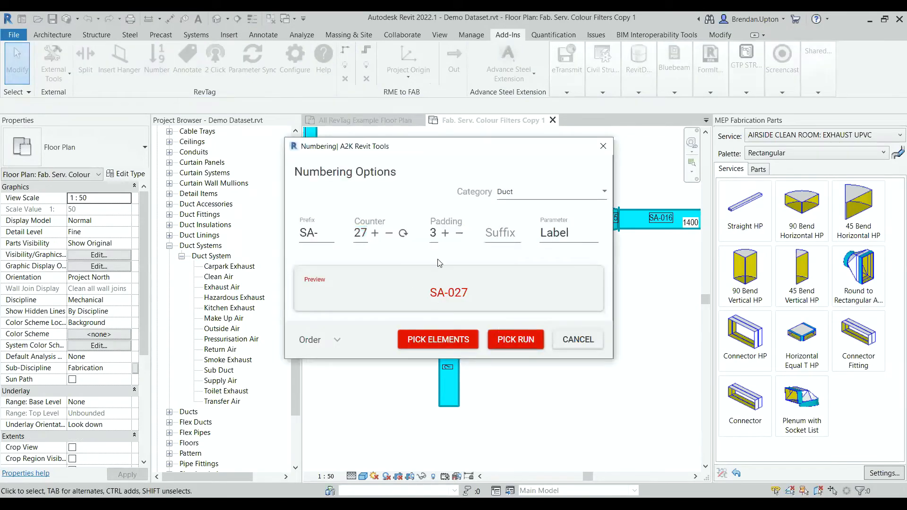
Step: Number the two duct segments of the vertical branch as a run, continuing the SA- sequence from counter 27
{"action": "left_click", "coordinate": [439, 265]}
{"action": "left_click", "coordinate": [440, 357]}
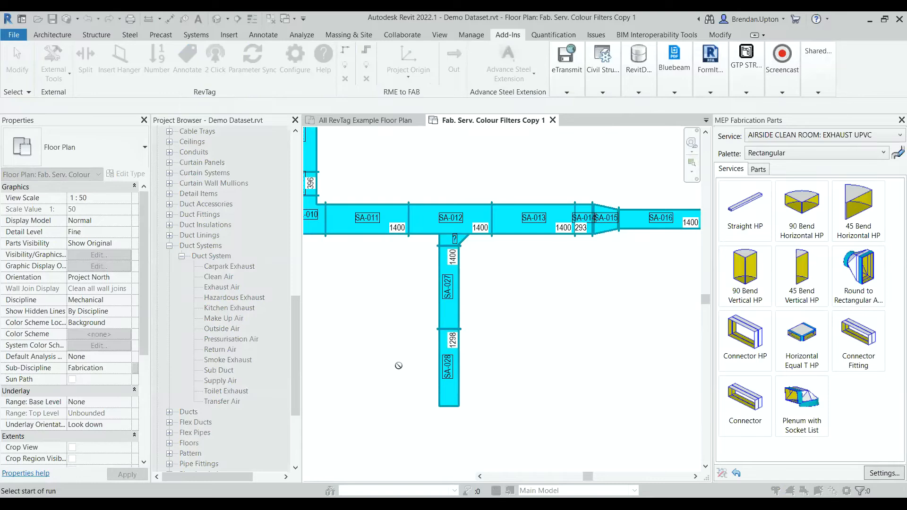
{"action": "scroll", "coordinate": [474, 274], "scroll_direction": "down", "scroll_amount": 3}
{"action": "scroll", "coordinate": [456, 286], "scroll_direction": "up", "scroll_amount": 2}
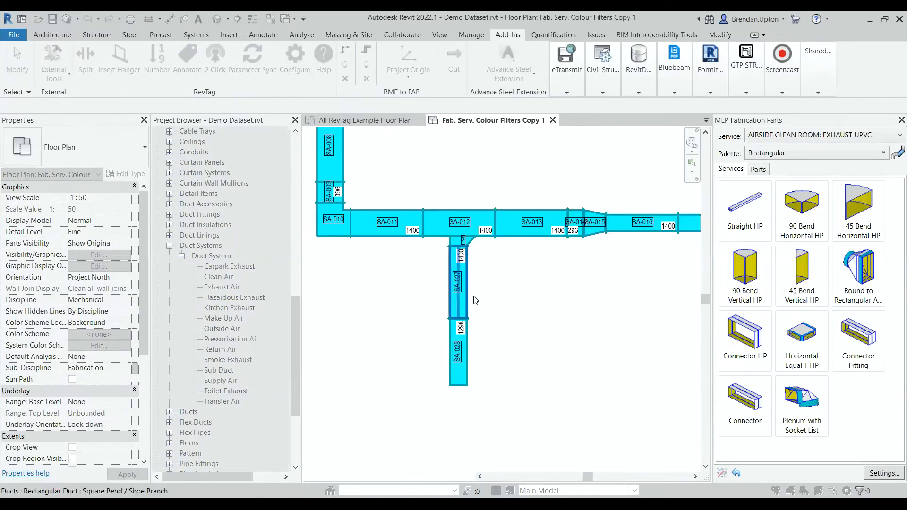
Step: Examine the SA- number tags along the topmost run, from the sloping duct back to the branch, and end the numbering command
{"action": "middle_click_drag", "start_coordinate": [592, 301], "coordinate": [402, 296]}
{"action": "mouse_move", "coordinate": [599, 310]}
{"action": "middle_mouse_down"}
{"action": "mouse_move", "coordinate": [575, 312]}
{"action": "mouse_move", "coordinate": [432, 390]}
{"action": "middle_mouse_up"}
{"action": "middle_click_drag", "start_coordinate": [646, 216], "coordinate": [424, 421]}
{"action": "scroll", "coordinate": [534, 263], "scroll_direction": "up", "scroll_amount": 2}
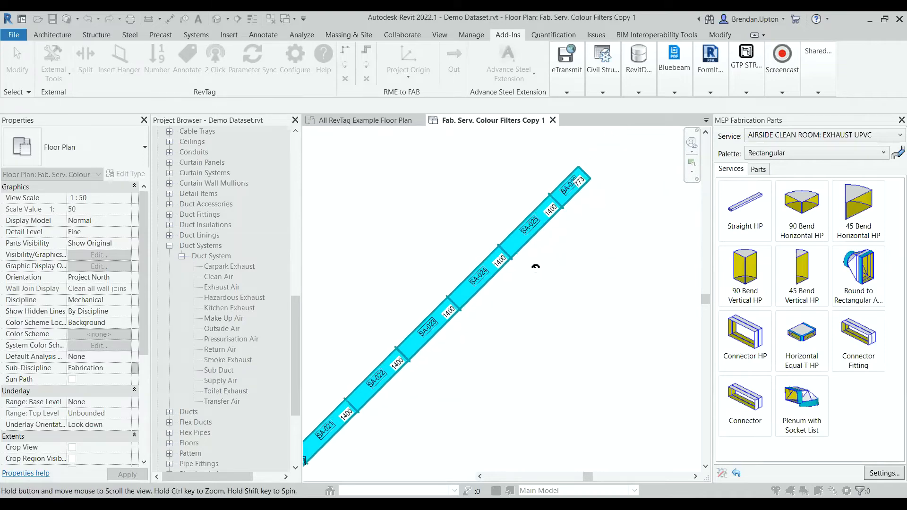
{"action": "scroll", "coordinate": [595, 173], "scroll_direction": "up", "scroll_amount": 2}
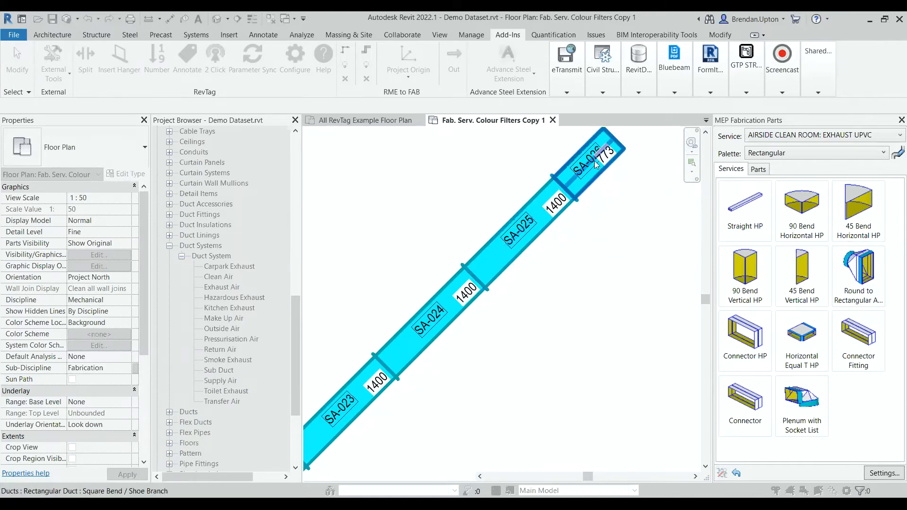
{"action": "scroll", "coordinate": [584, 235], "scroll_direction": "down", "scroll_amount": 4}
{"action": "middle_click_drag", "start_coordinate": [455, 369], "coordinate": [647, 192]}
{"action": "scroll", "coordinate": [391, 219], "scroll_direction": "up", "scroll_amount": 2}
{"action": "scroll", "coordinate": [377, 255], "scroll_direction": "up", "scroll_amount": 2}
{"action": "scroll", "coordinate": [478, 245], "scroll_direction": "down", "scroll_amount": 5}
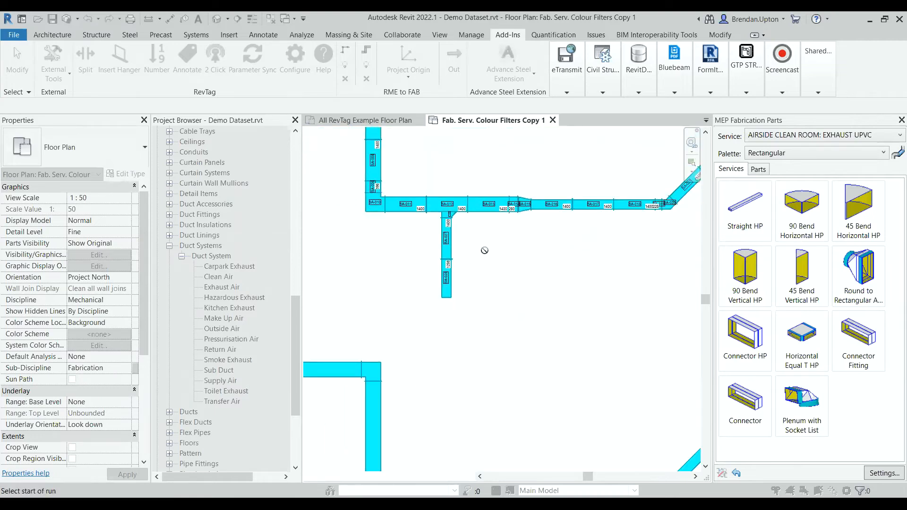
{"action": "middle_click_drag", "start_coordinate": [541, 239], "coordinate": [525, 292]}
{"action": "scroll", "coordinate": [524, 291], "scroll_direction": "down", "scroll_amount": 1}
{"action": "scroll", "coordinate": [524, 290], "scroll_direction": "down", "scroll_amount": 1}
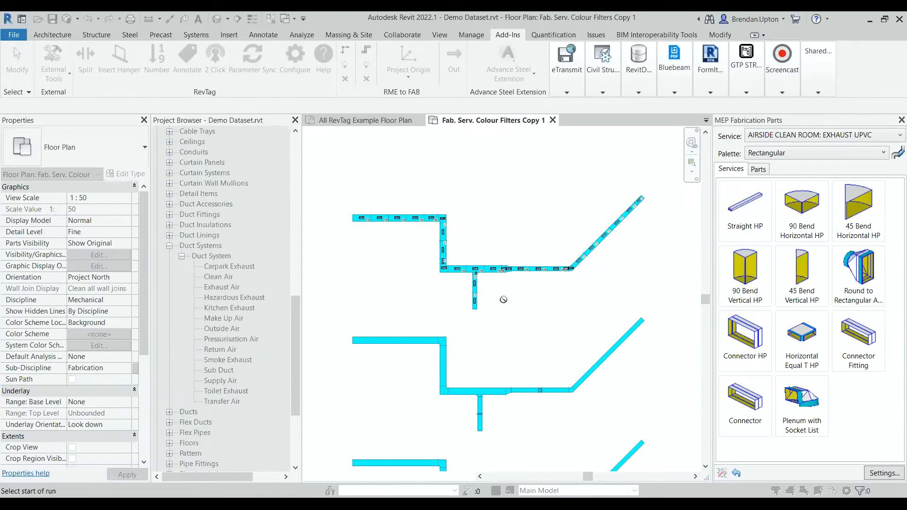
{"action": "scroll", "coordinate": [474, 286], "scroll_direction": "up", "scroll_amount": 2}
{"action": "scroll", "coordinate": [445, 296], "scroll_direction": "down", "scroll_amount": 2}
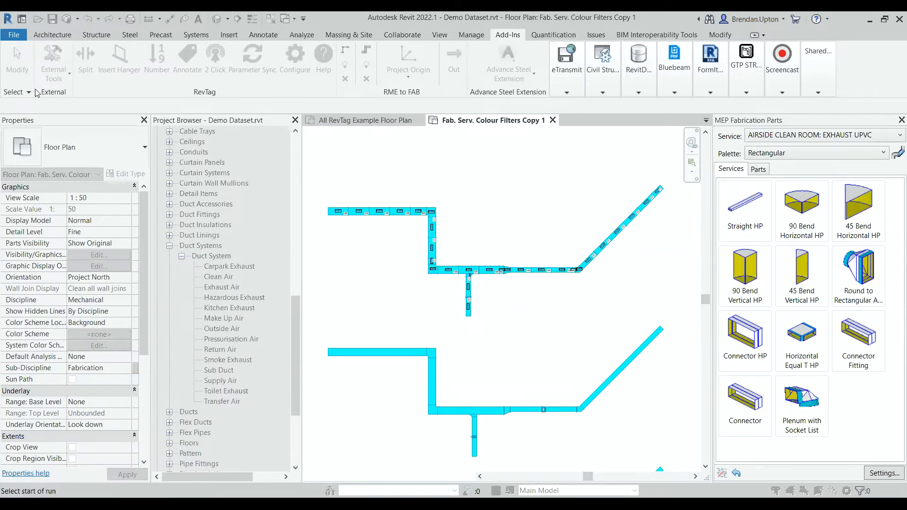
{"action": "scroll", "coordinate": [474, 303], "scroll_direction": "down", "scroll_amount": 1}
{"action": "middle_click_drag", "start_coordinate": [530, 298], "coordinate": [562, 241]}
{"action": "key", "text": "Escape"}
{"action": "key", "text": "Escape"}
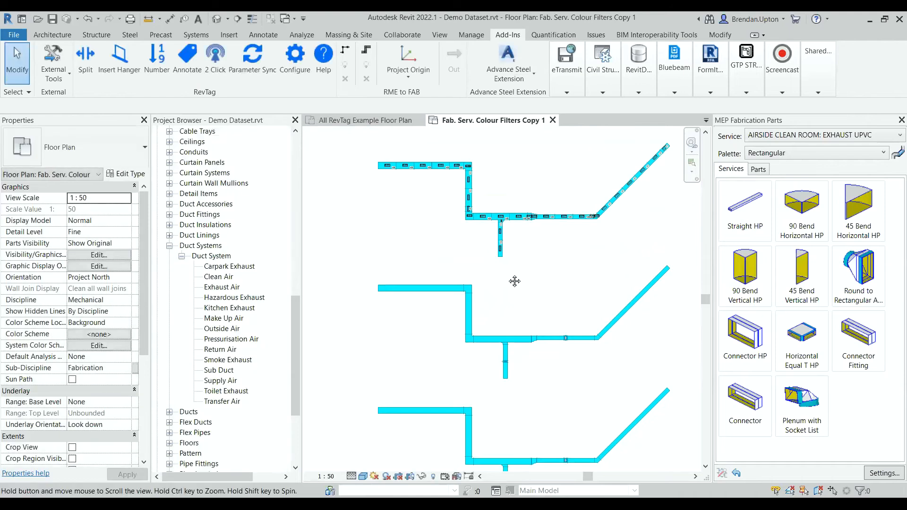
Step: Start converting the cyan duct run directly above the green run with Design to Fabrication, choosing the AIRSIDE LOW PRESSURE: SUPPLY service
{"action": "middle_click_drag", "start_coordinate": [532, 294], "coordinate": [480, 261]}
{"action": "scroll", "coordinate": [480, 261], "scroll_direction": "down", "scroll_amount": 1}
{"action": "middle_click_drag", "start_coordinate": [460, 360], "coordinate": [469, 327]}
{"action": "scroll", "coordinate": [475, 339], "scroll_direction": "up", "scroll_amount": 2}
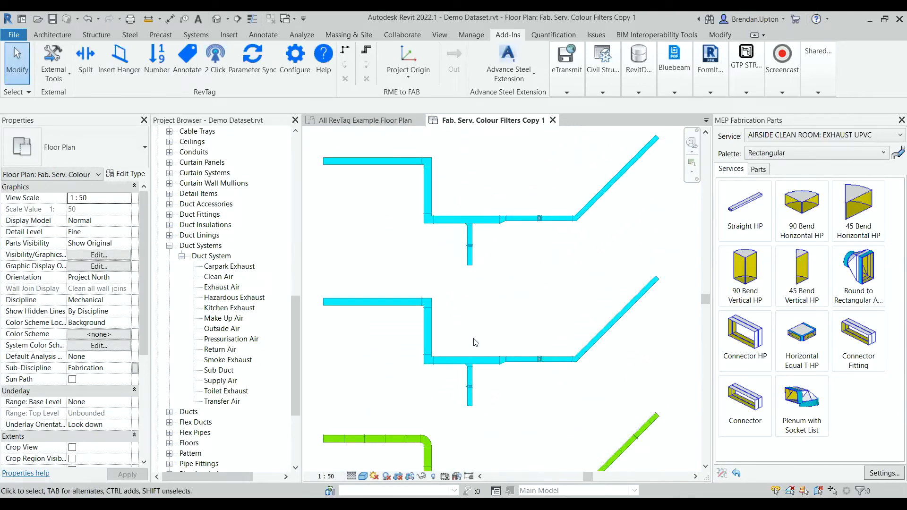
{"action": "scroll", "coordinate": [475, 342], "scroll_direction": "down", "scroll_amount": 1}
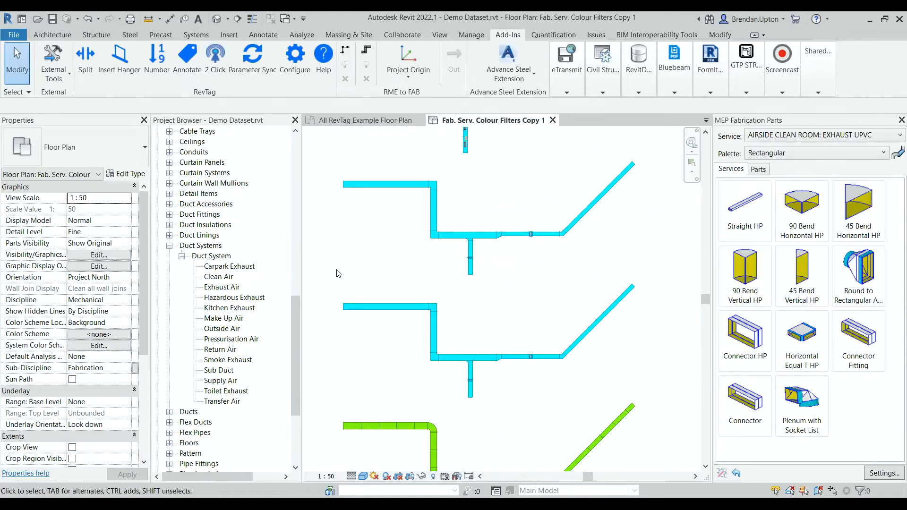
{"action": "left_click_drag", "start_coordinate": [328, 264], "coordinate": [660, 405]}
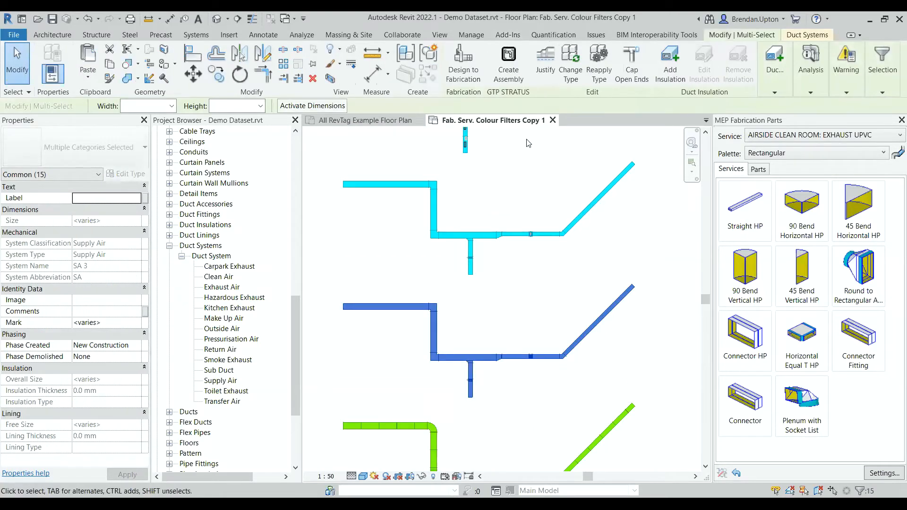
{"action": "left_click", "coordinate": [470, 73]}
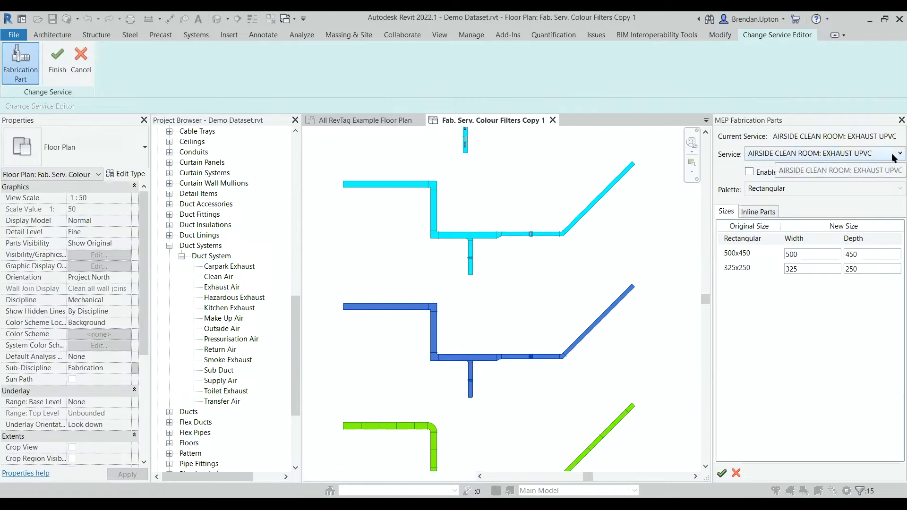
{"action": "left_click", "coordinate": [798, 153]}
{"action": "scroll", "coordinate": [808, 265], "scroll_direction": "down", "scroll_amount": 10}
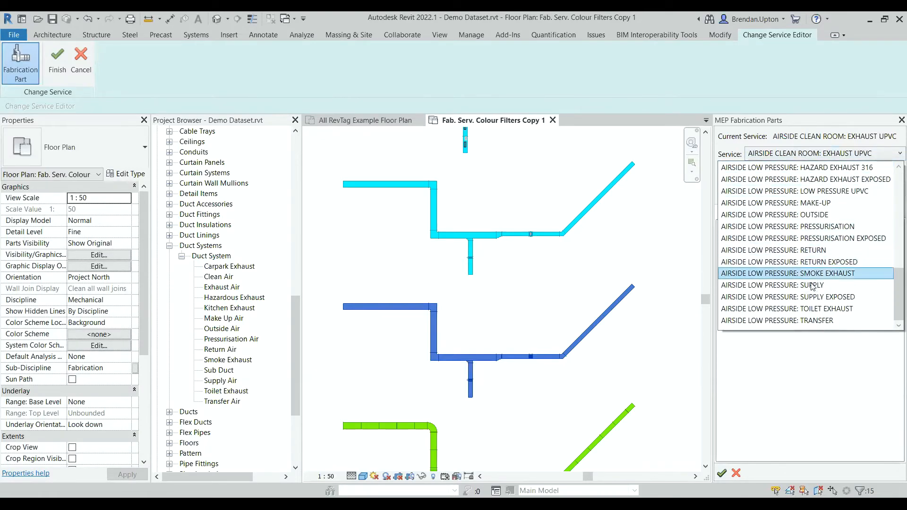
{"action": "left_click", "coordinate": [793, 286]}
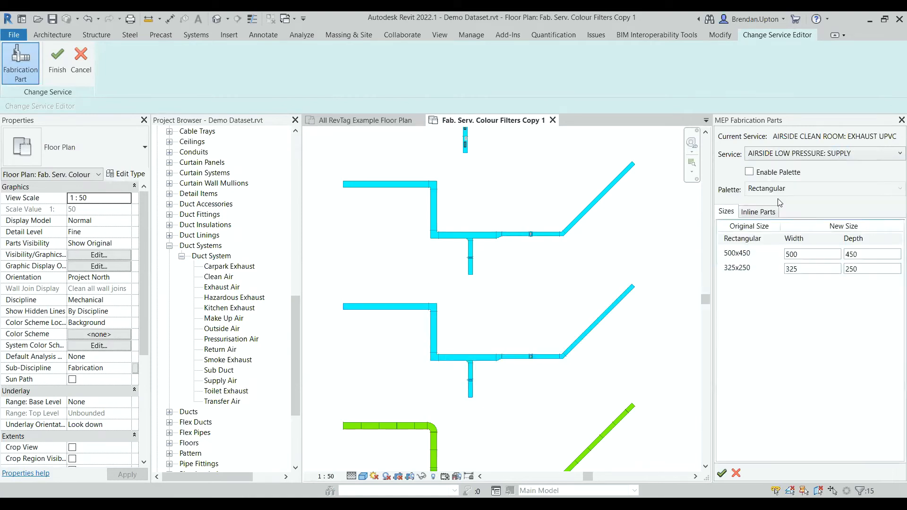
Step: Review the replacement options for the inline dampers, finish the fabrication conversion and clear the selection
{"action": "left_click", "coordinate": [759, 214]}
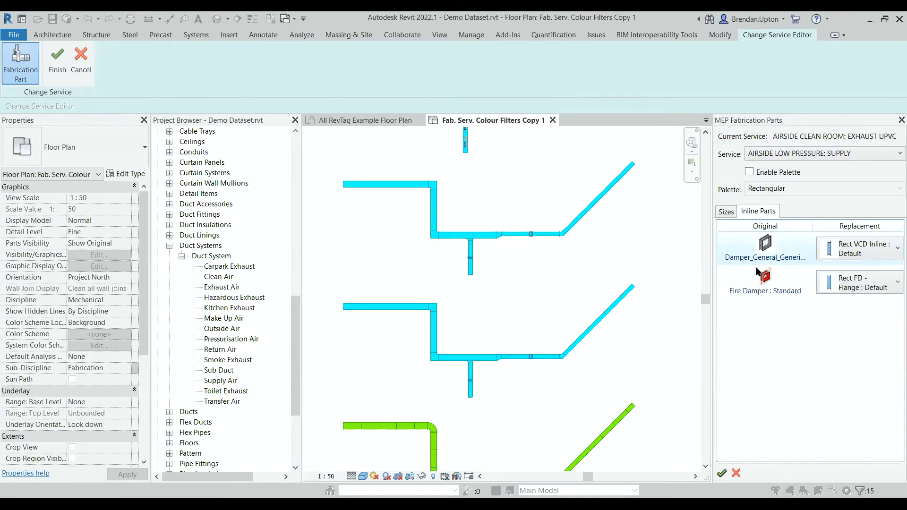
{"action": "left_click", "coordinate": [893, 253]}
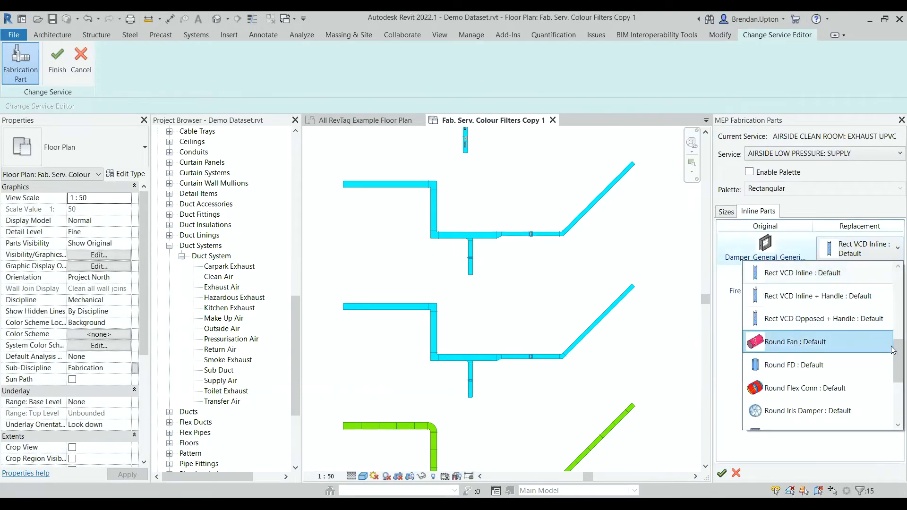
{"action": "scroll", "coordinate": [893, 350], "scroll_direction": "up", "scroll_amount": 2}
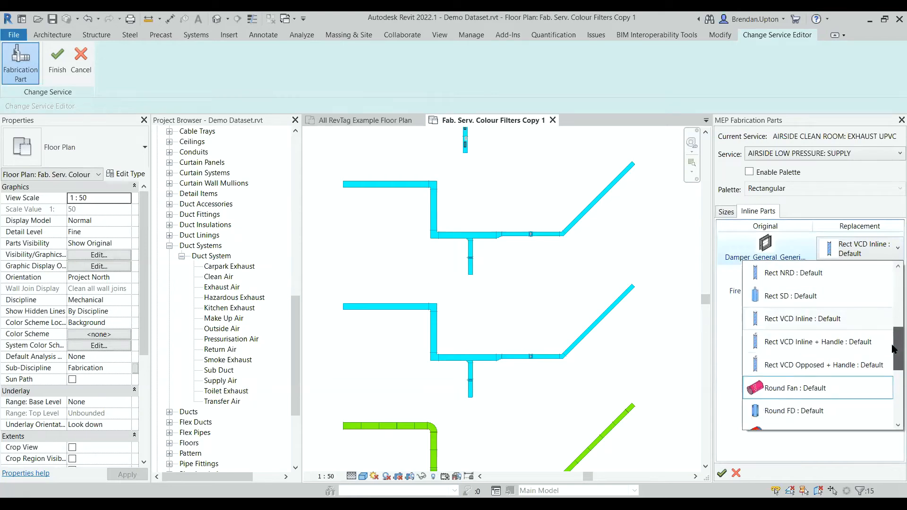
{"action": "left_click", "coordinate": [896, 258]}
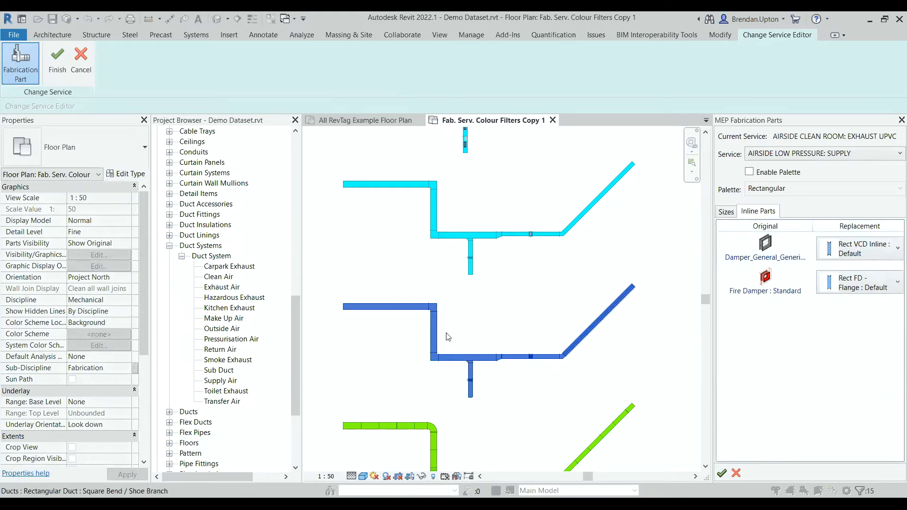
{"action": "left_click", "coordinate": [721, 473]}
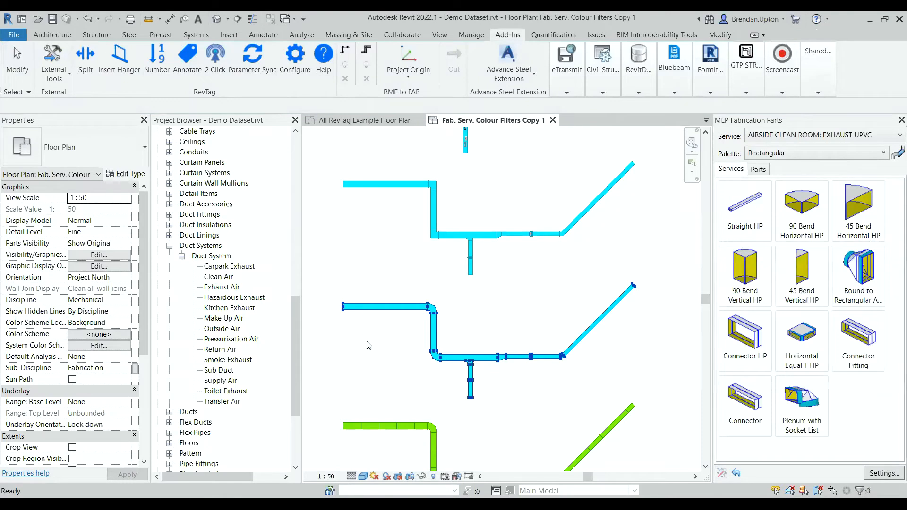
{"action": "key", "text": "Escape"}
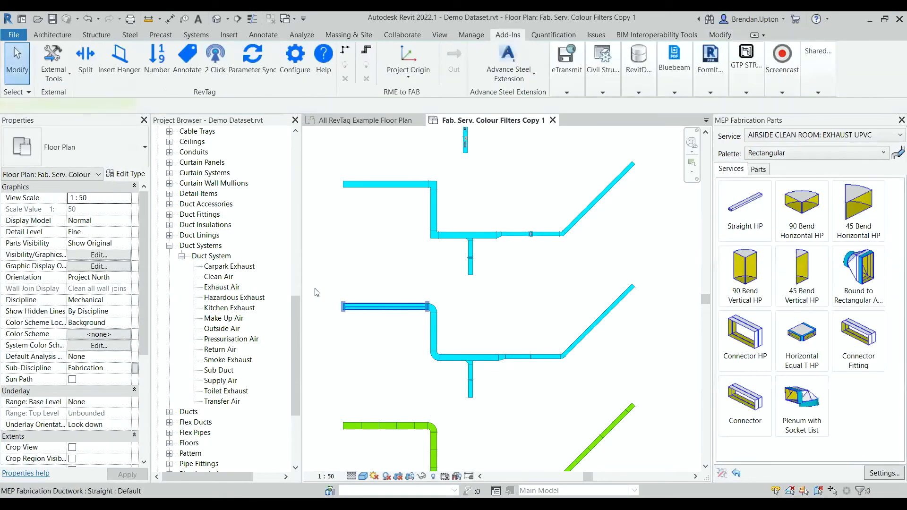
Step: Select the converted run's first horizontal straight to check its fabrication properties, then clear the selection
{"action": "left_click", "coordinate": [345, 306]}
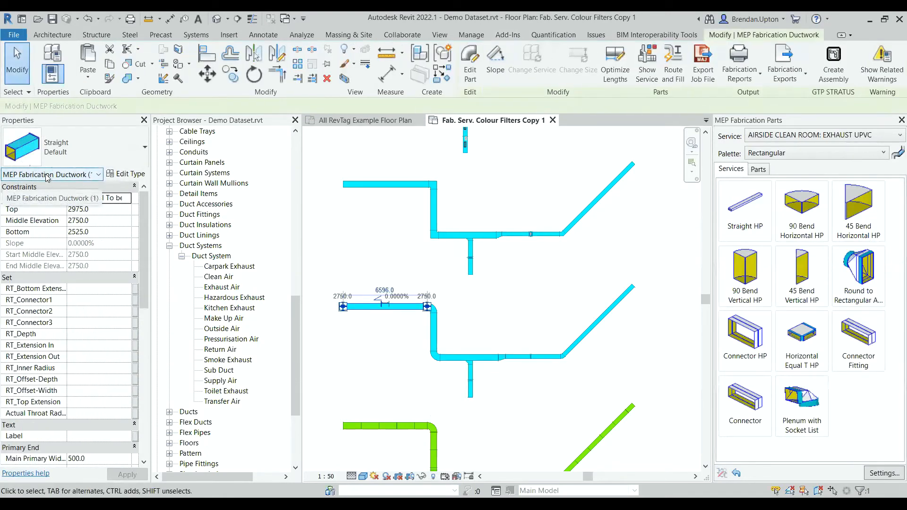
{"action": "scroll", "coordinate": [380, 367], "scroll_direction": "up", "scroll_amount": 1}
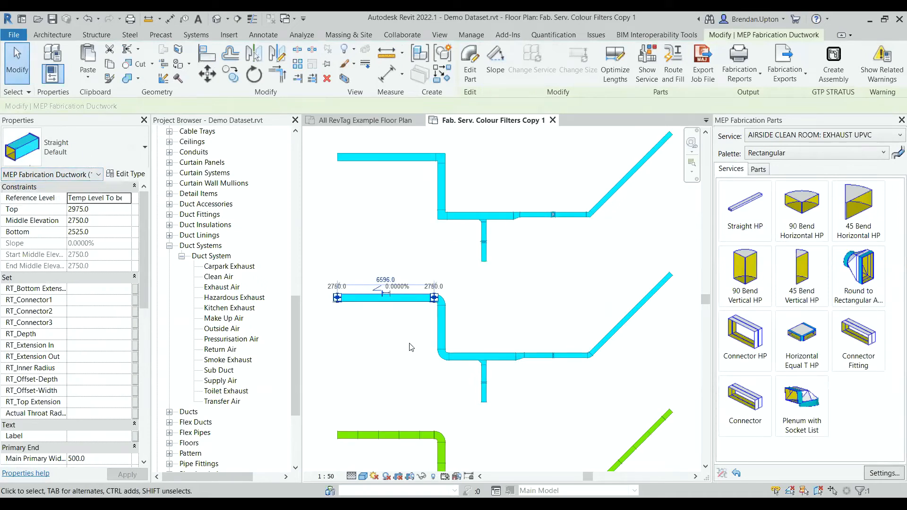
{"action": "key", "text": "Escape"}
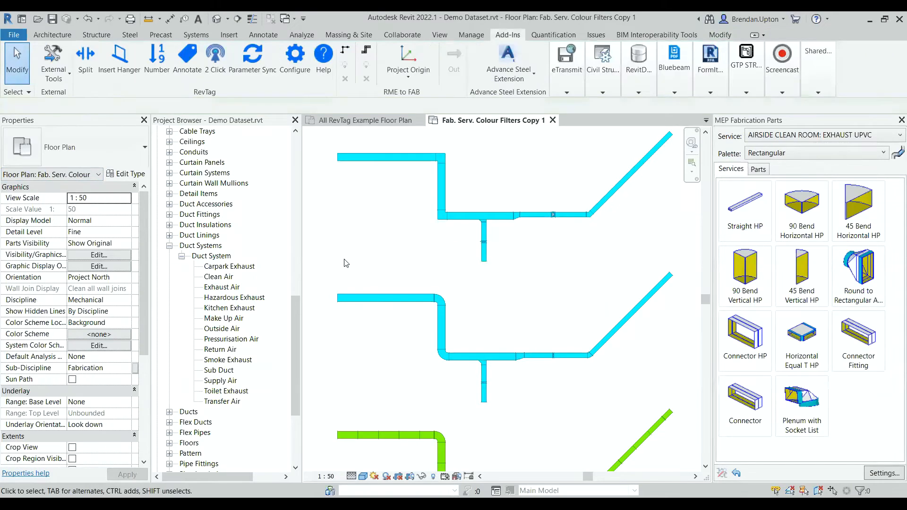
Step: Split the whole converted run into fabrication lengths with Optimize Lengths
{"action": "left_click", "coordinate": [85, 62]}
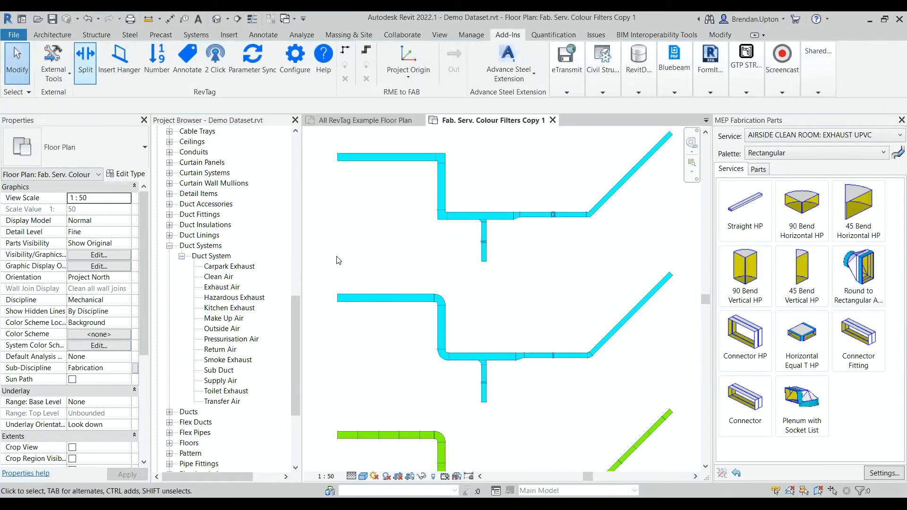
{"action": "left_click_drag", "start_coordinate": [327, 249], "coordinate": [681, 417]}
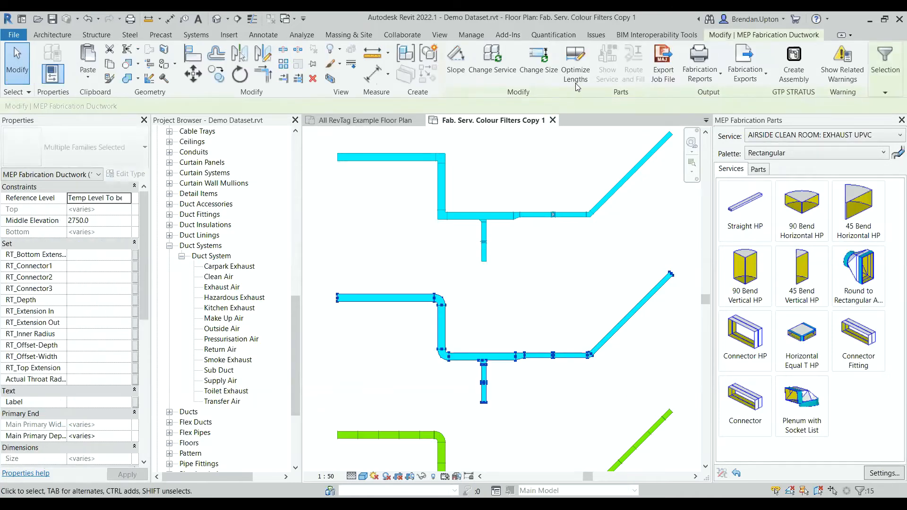
{"action": "left_click", "coordinate": [575, 78]}
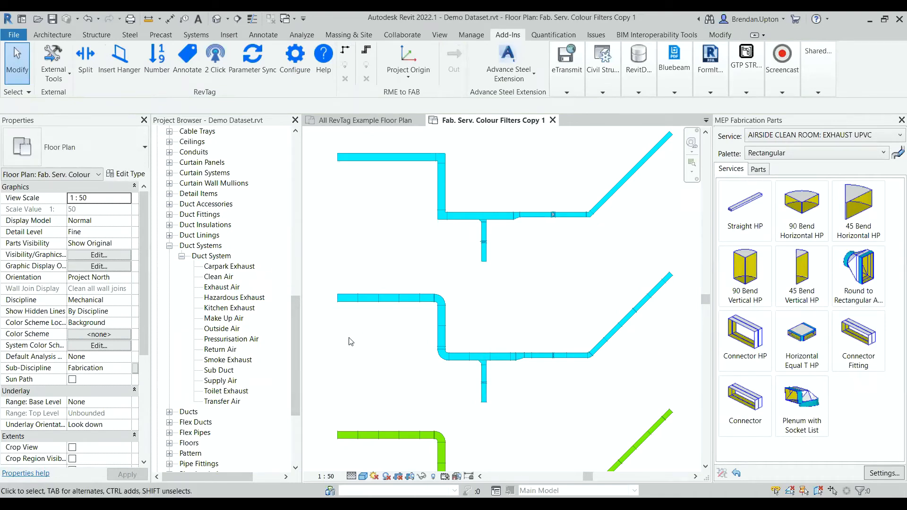
Step: Select a horizontal straight of the green fabrication run to check its connector properties, then clear the selection
{"action": "scroll", "coordinate": [392, 312], "scroll_direction": "down", "scroll_amount": 2}
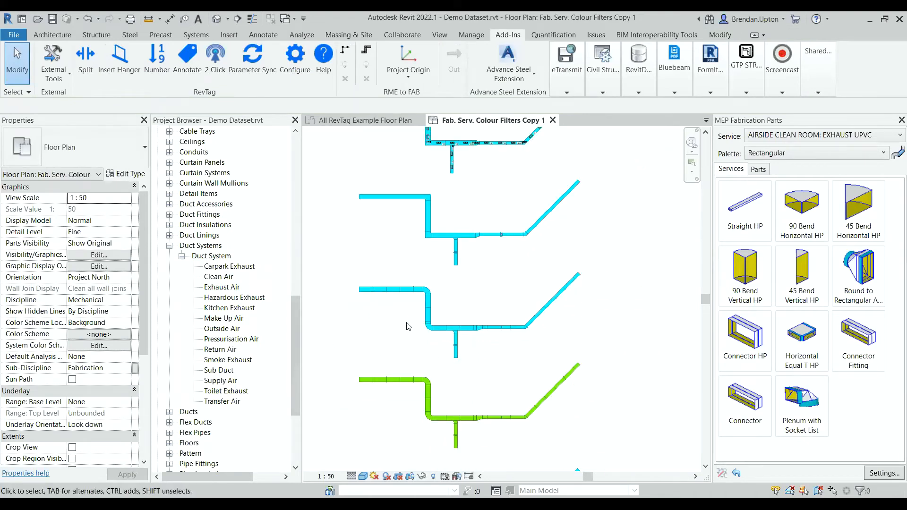
{"action": "middle_click_drag", "start_coordinate": [409, 357], "coordinate": [384, 287]}
{"action": "scroll", "coordinate": [392, 312], "scroll_direction": "up", "scroll_amount": 2}
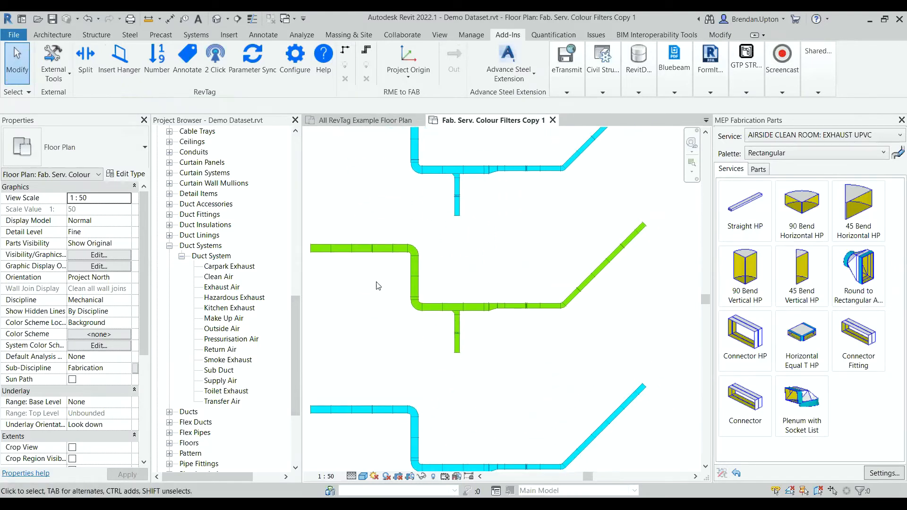
{"action": "left_click", "coordinate": [344, 256]}
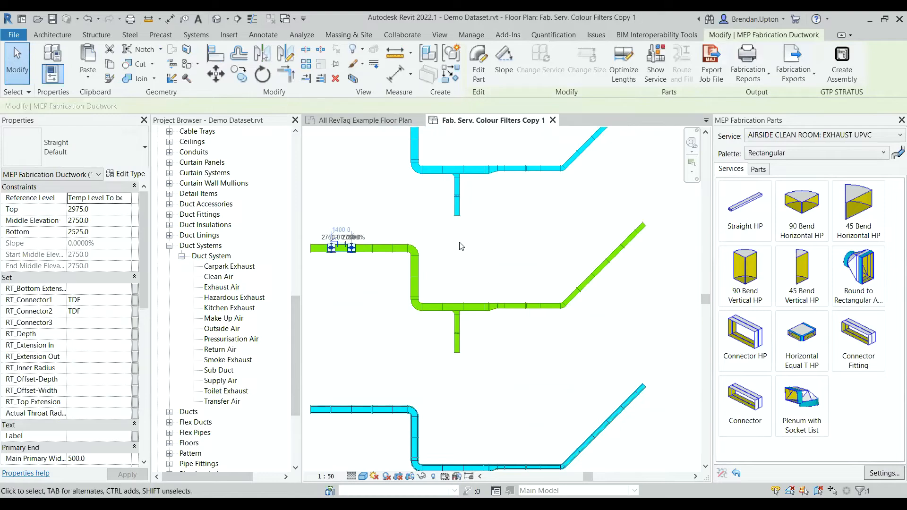
{"action": "left_click", "coordinate": [396, 212]}
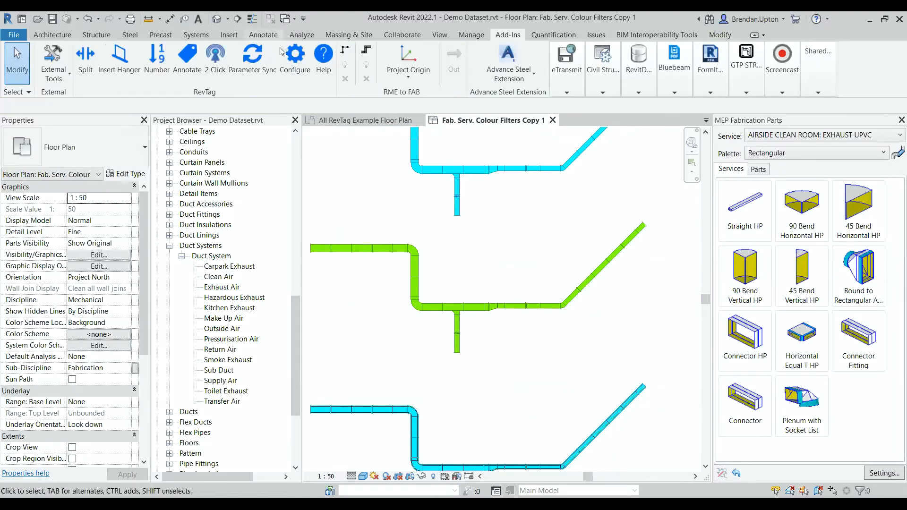
Step: Review the tags in the Fabrication system's "new A2K Example Fab Tag Config" in the RevTag configuration, then close it
{"action": "left_click", "coordinate": [292, 56]}
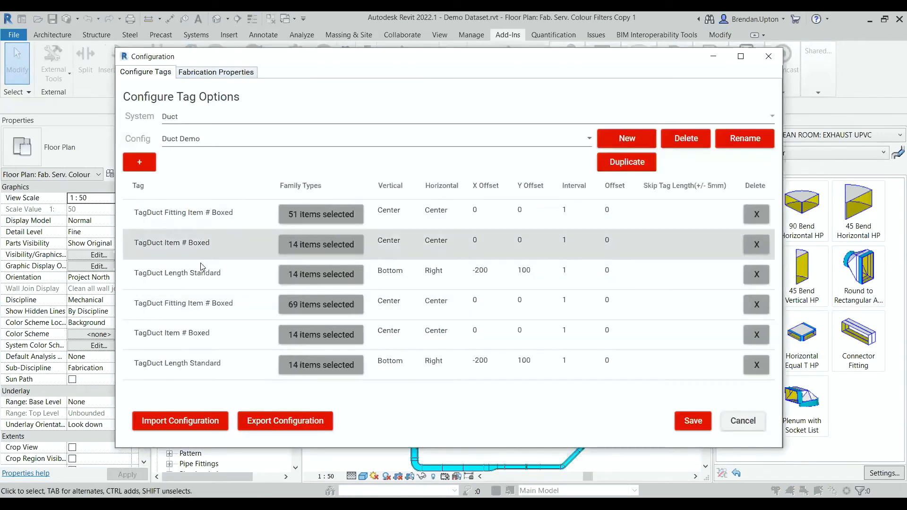
{"action": "left_click", "coordinate": [773, 118]}
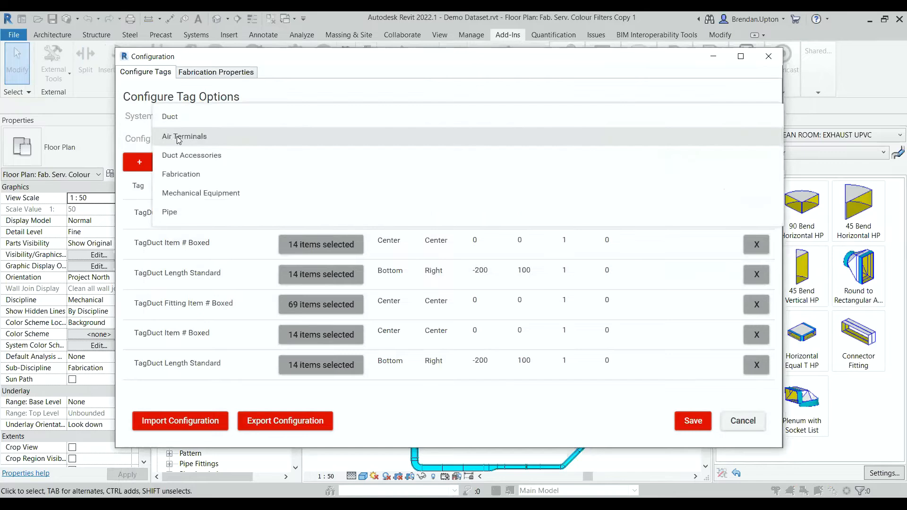
{"action": "left_click", "coordinate": [178, 175]}
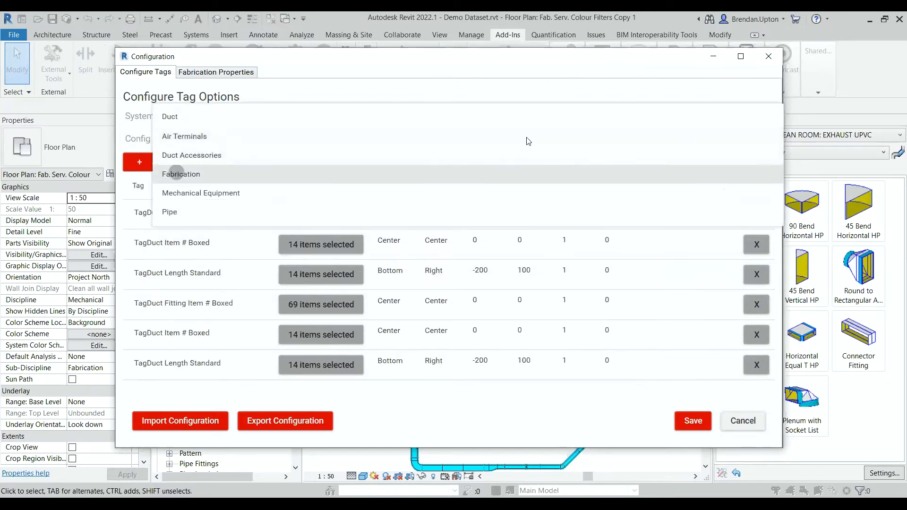
{"action": "left_click", "coordinate": [605, 141]}
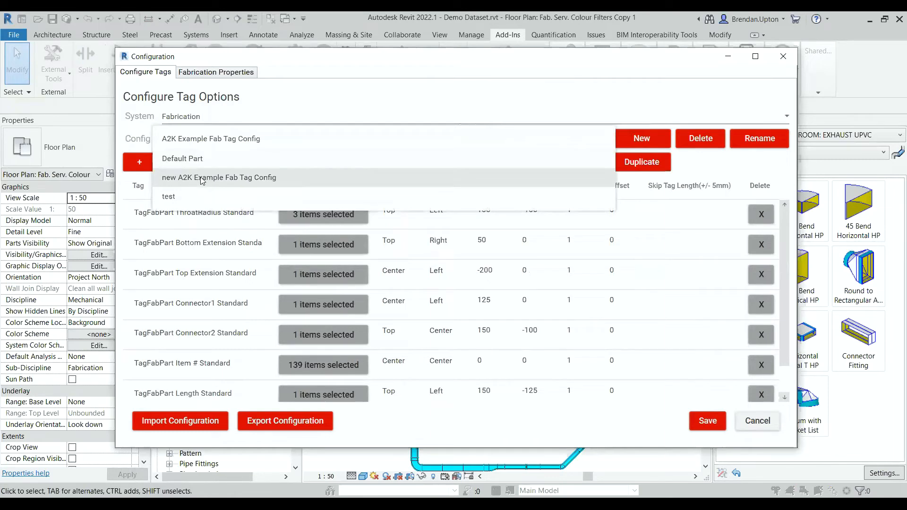
{"action": "left_click", "coordinate": [216, 179]}
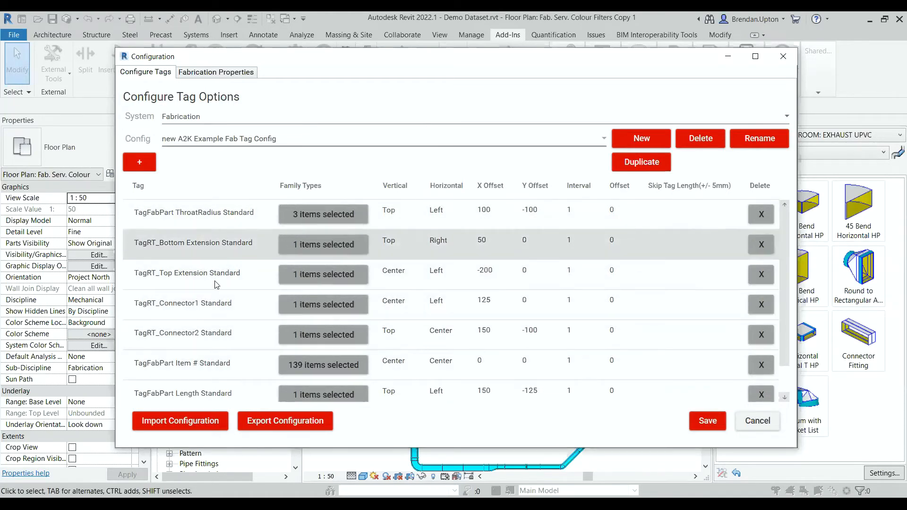
{"action": "scroll", "coordinate": [177, 377], "scroll_direction": "down", "scroll_amount": 1}
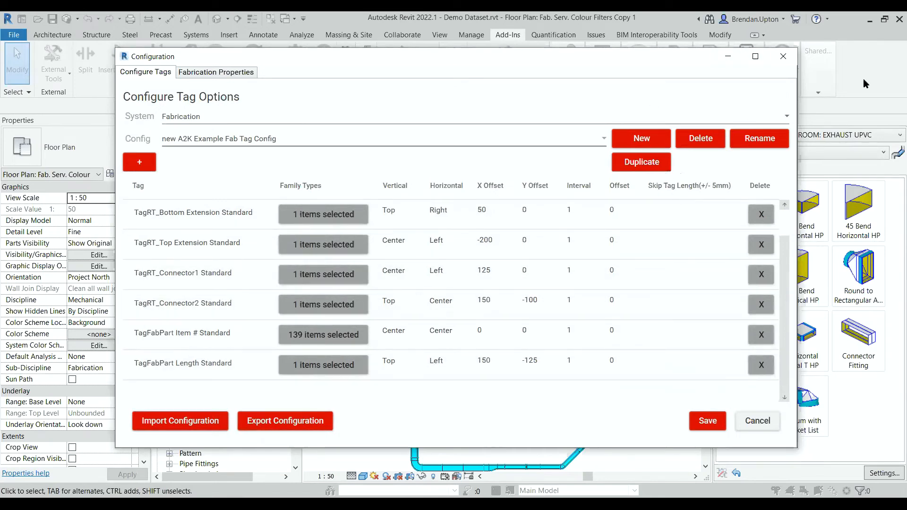
{"action": "left_click", "coordinate": [783, 56]}
Step: Annotate the whole green duct run by rectangle, using the Fabrication system and the "new A2K Example Fab Tag Config" configuration
{"action": "middle_click_drag", "start_coordinate": [388, 197], "coordinate": [412, 203]}
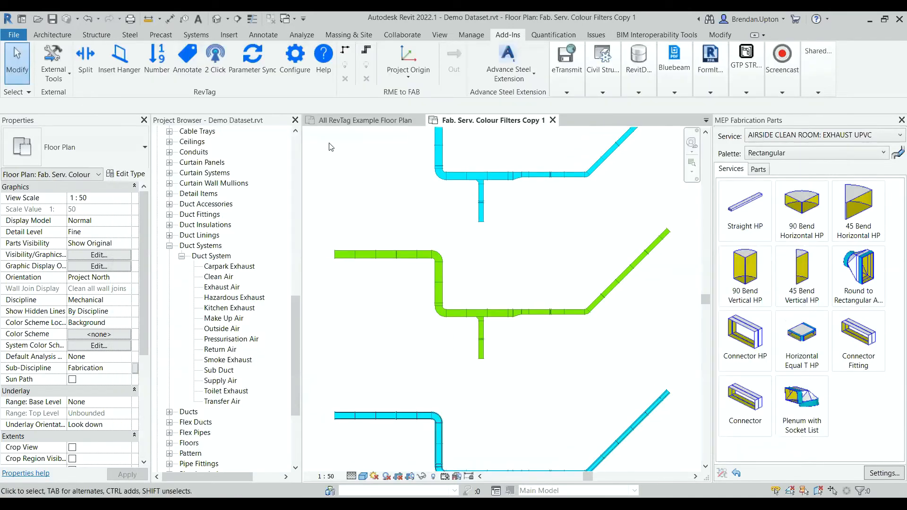
{"action": "left_click", "coordinate": [237, 55]}
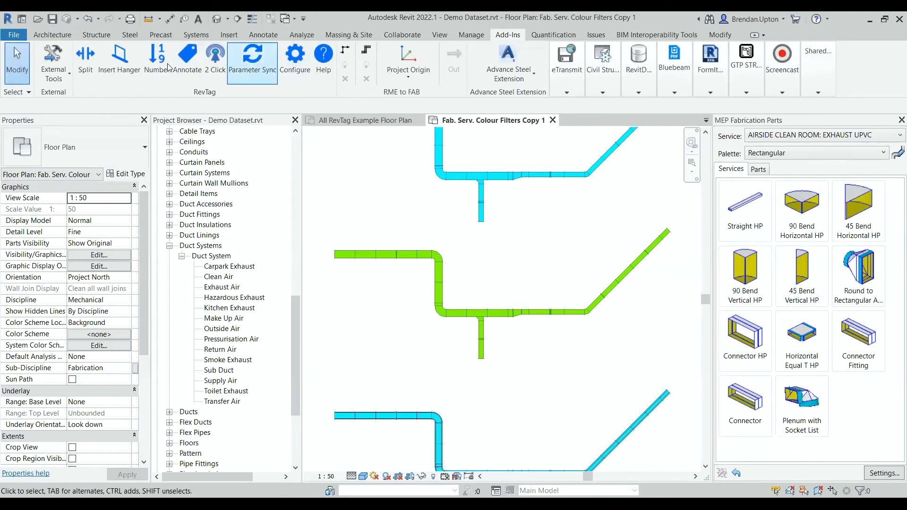
{"action": "left_click", "coordinate": [188, 69]}
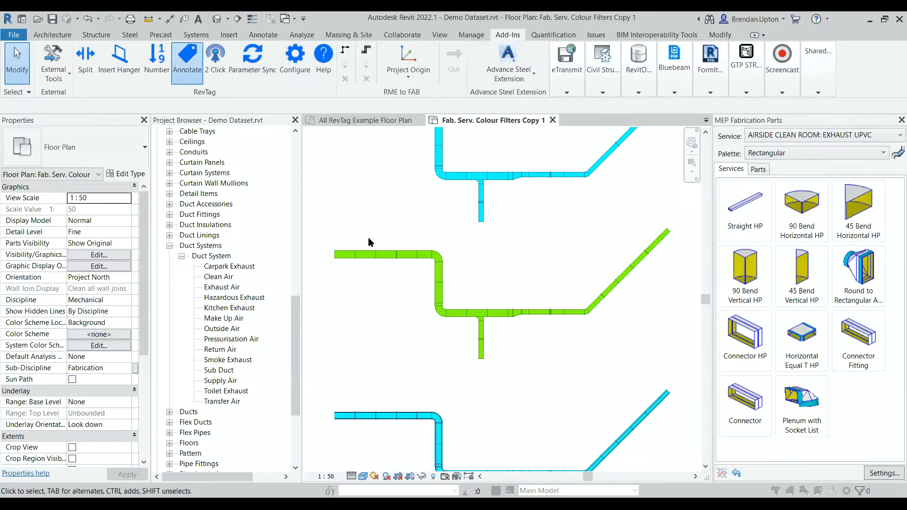
{"action": "left_click", "coordinate": [598, 240]}
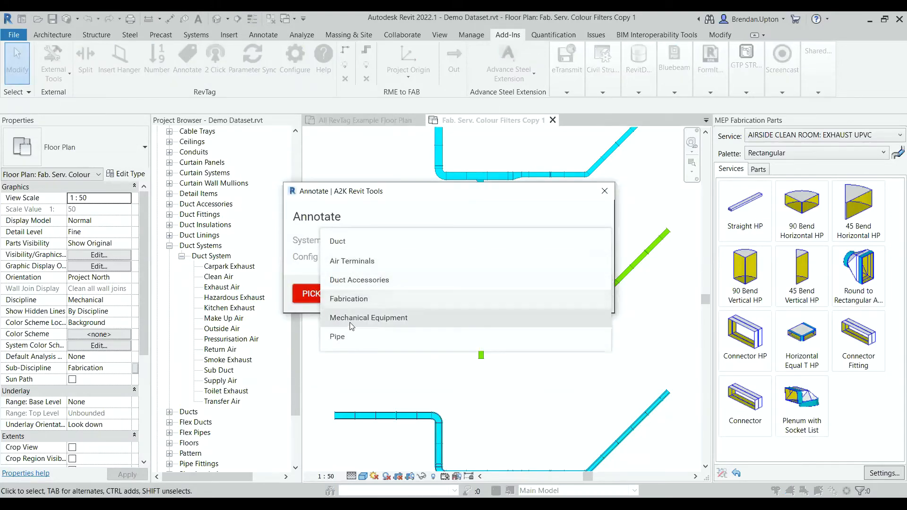
{"action": "left_click", "coordinate": [361, 298]}
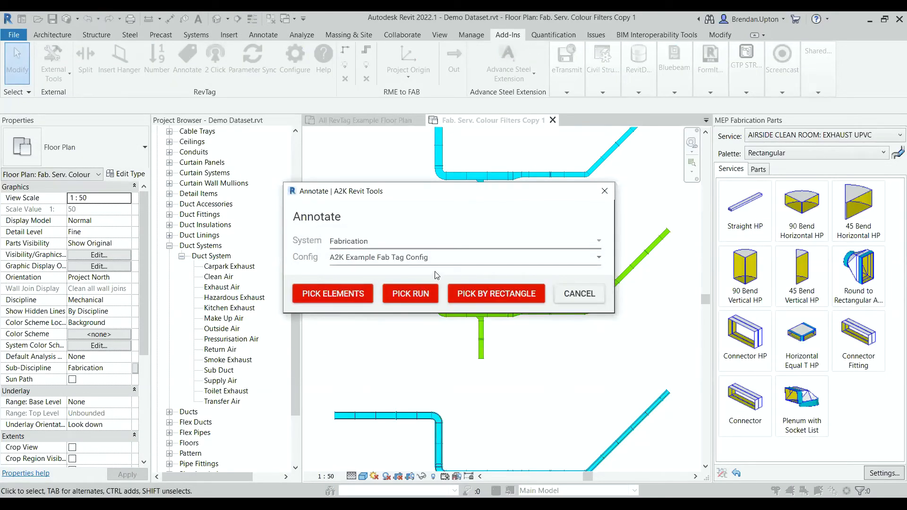
{"action": "left_click", "coordinate": [599, 258]}
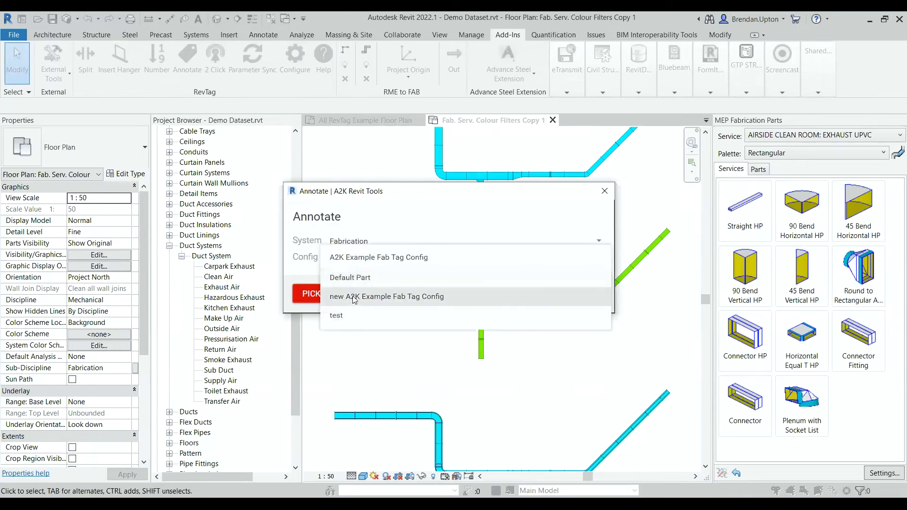
{"action": "left_click", "coordinate": [493, 296]}
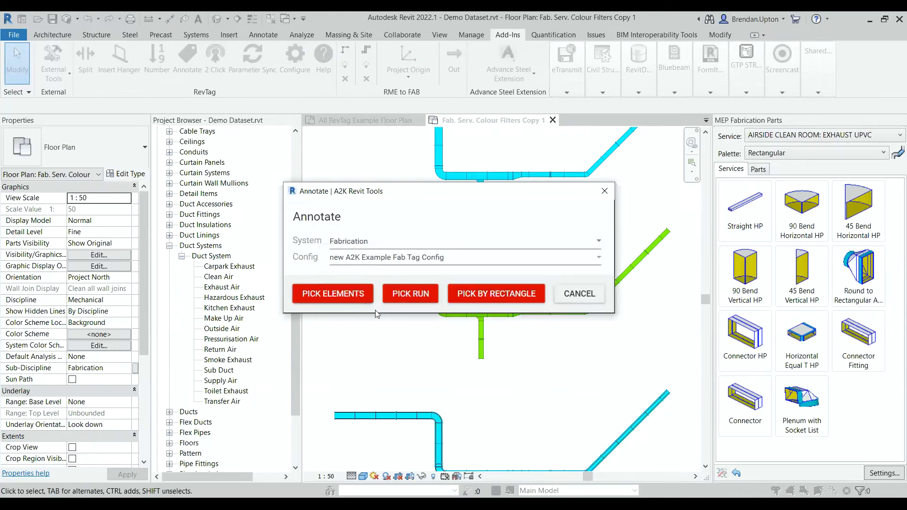
{"action": "left_click", "coordinate": [502, 296]}
{"action": "left_click_drag", "start_coordinate": [322, 211], "coordinate": [677, 376]}
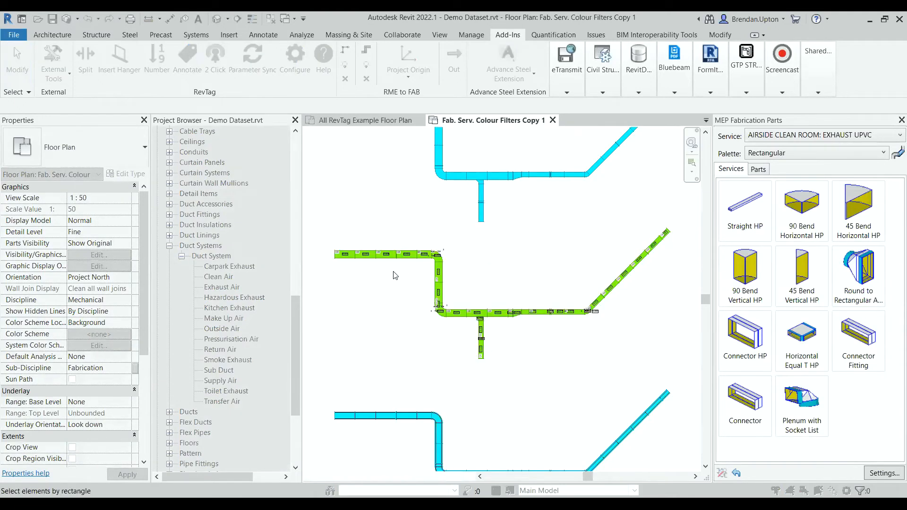
Step: Examine the item number, length and bend tags along the green run, and end the annotation command
{"action": "scroll", "coordinate": [350, 254], "scroll_direction": "up", "scroll_amount": 3}
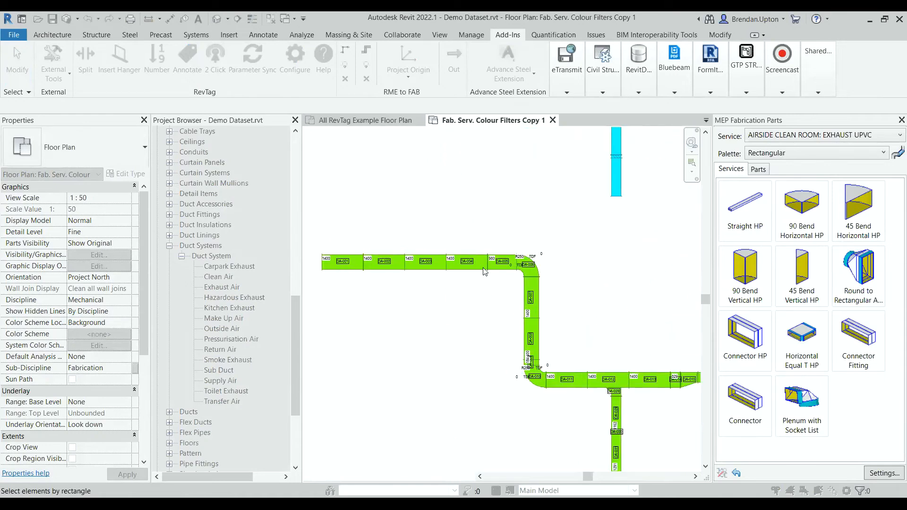
{"action": "scroll", "coordinate": [327, 249], "scroll_direction": "up", "scroll_amount": 2}
{"action": "scroll", "coordinate": [440, 265], "scroll_direction": "up", "scroll_amount": 2}
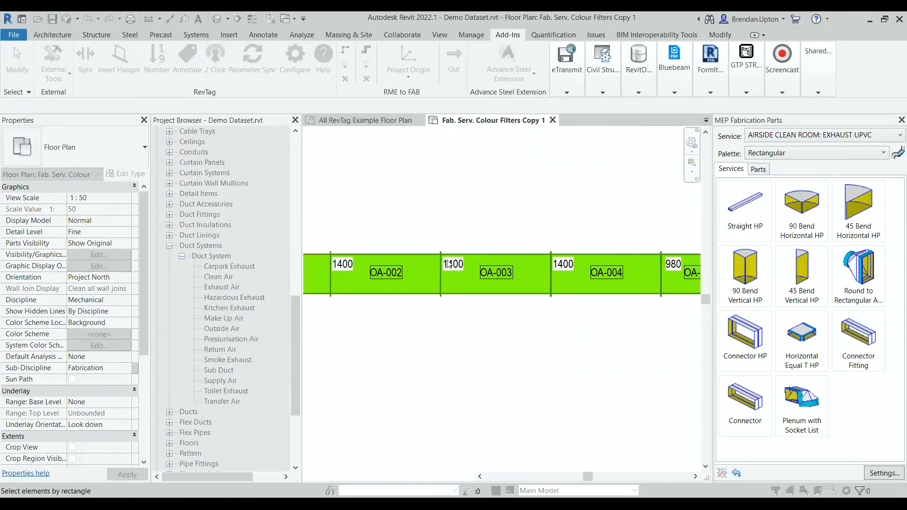
{"action": "key", "text": "ctrl"}
{"action": "scroll", "coordinate": [433, 291], "scroll_direction": "down", "scroll_amount": 4}
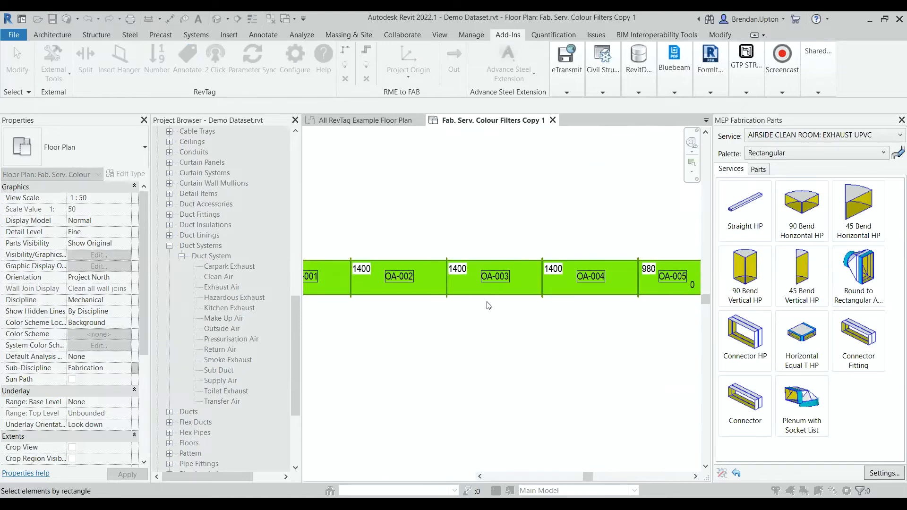
{"action": "middle_click_drag", "start_coordinate": [499, 253], "coordinate": [489, 273]}
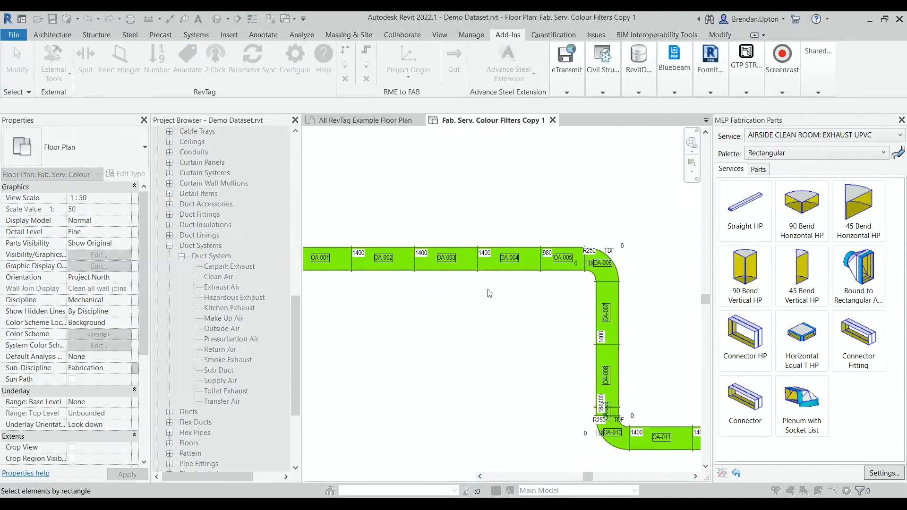
{"action": "scroll", "coordinate": [613, 279], "scroll_direction": "up", "scroll_amount": 4}
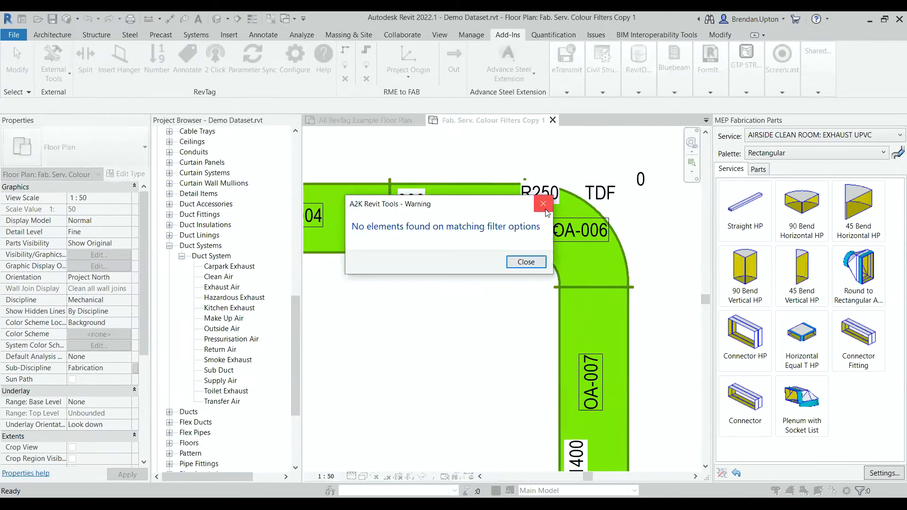
{"action": "left_click", "coordinate": [543, 204]}
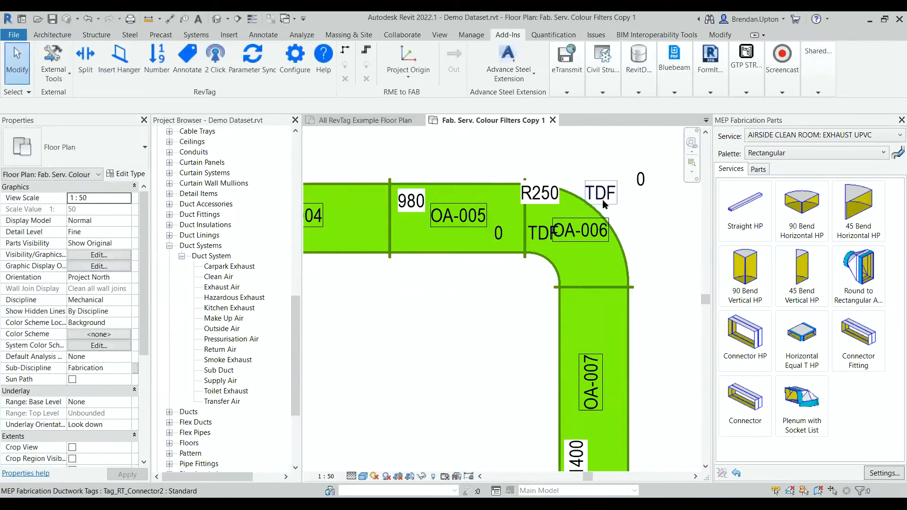
Step: Select the bottom extension and connector tags around bend OA-006 to check their tag families
{"action": "left_click", "coordinate": [640, 180]}
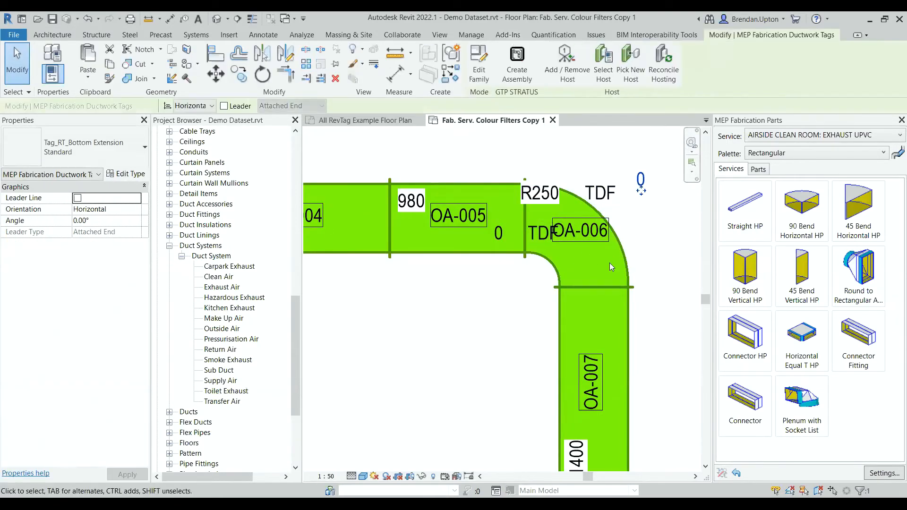
{"action": "left_click", "coordinate": [595, 200]}
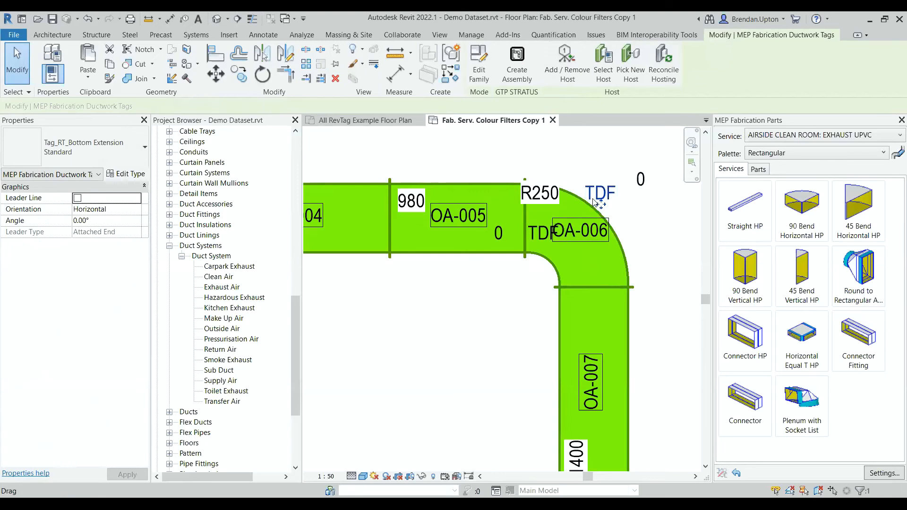
{"action": "left_click", "coordinate": [542, 233]}
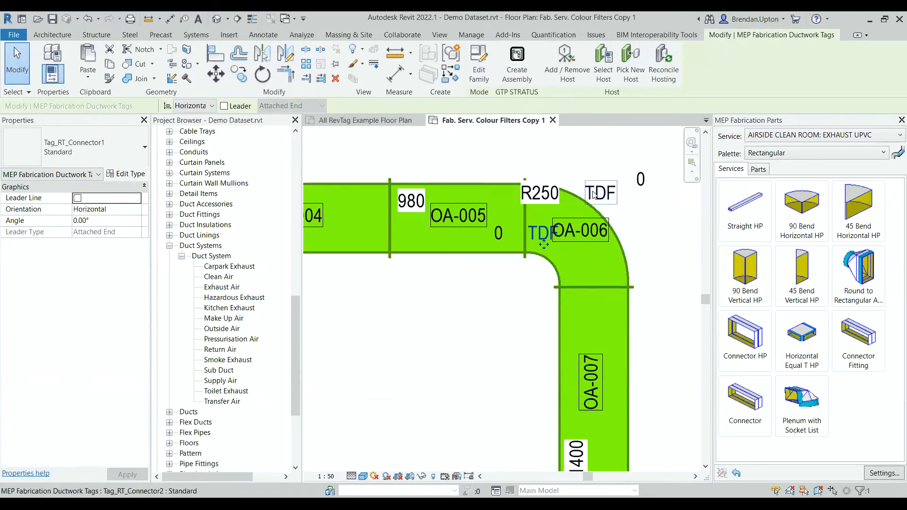
Step: Review the Fabrication Properties in the RevTag configuration, then close it
{"action": "left_click", "coordinate": [508, 34]}
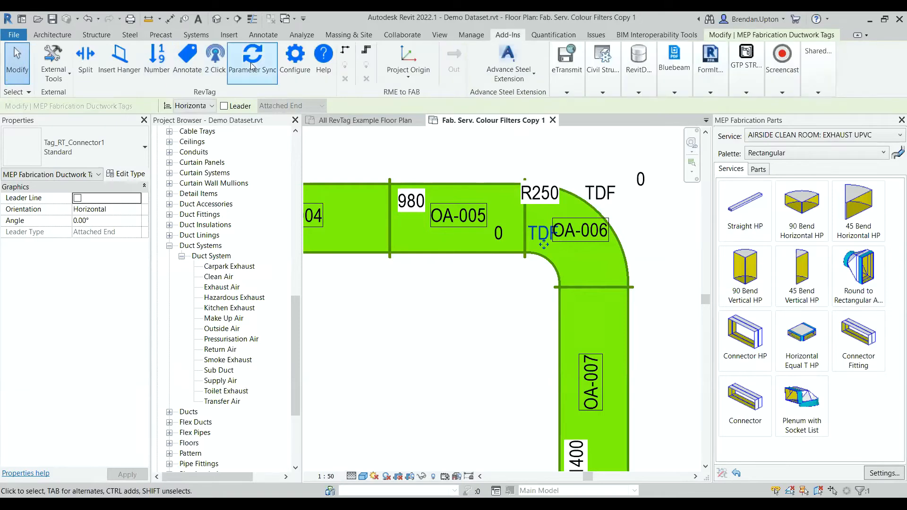
{"action": "left_click", "coordinate": [293, 56]}
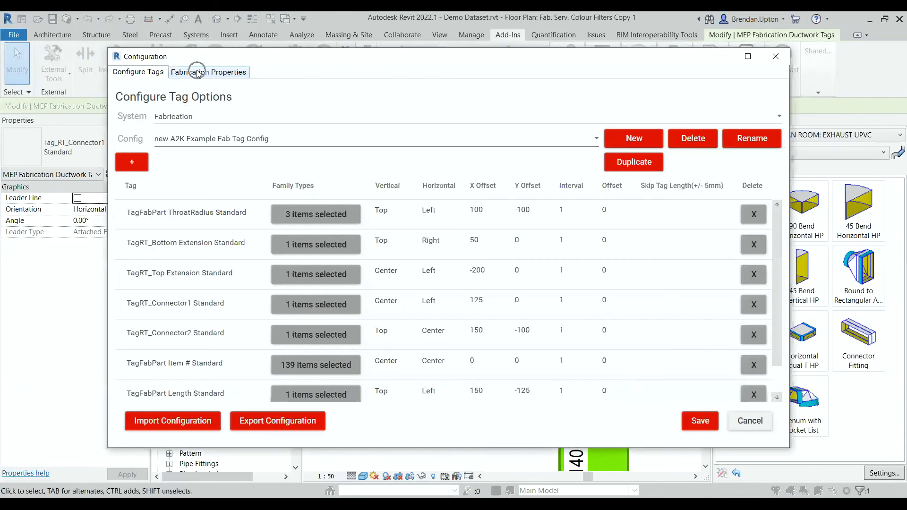
{"action": "left_click", "coordinate": [199, 73]}
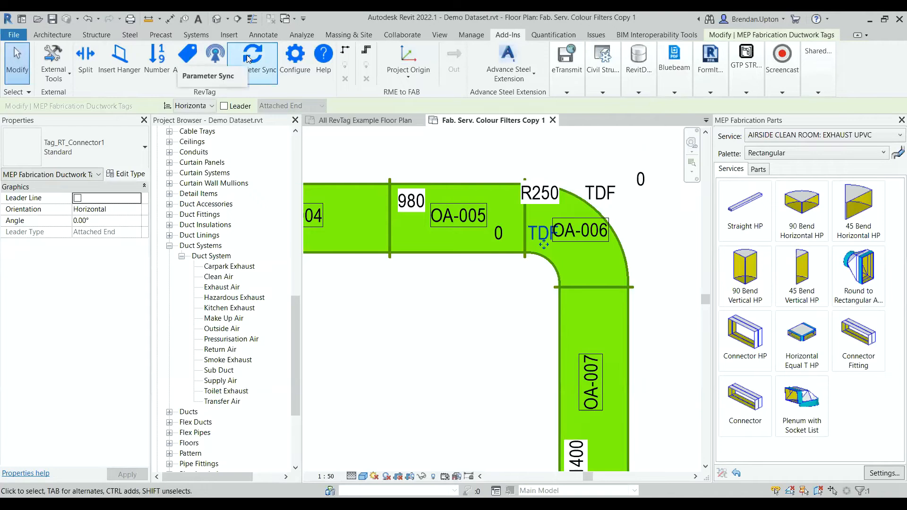
Step: Run Parameter Sync and select radius bend OA-006 to check its RT connector and extension parameters
{"action": "left_click", "coordinate": [247, 55]}
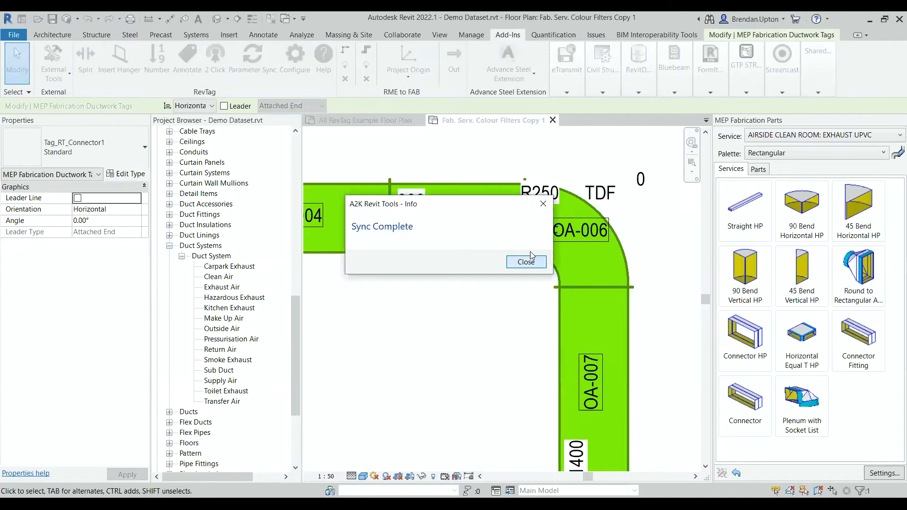
{"action": "left_click", "coordinate": [525, 262]}
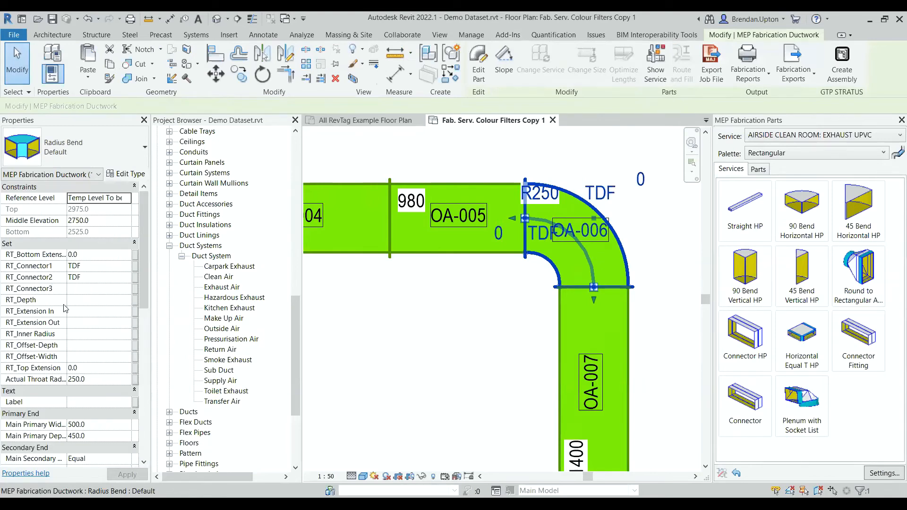
{"action": "left_click", "coordinate": [553, 271]}
{"action": "left_click", "coordinate": [552, 271]}
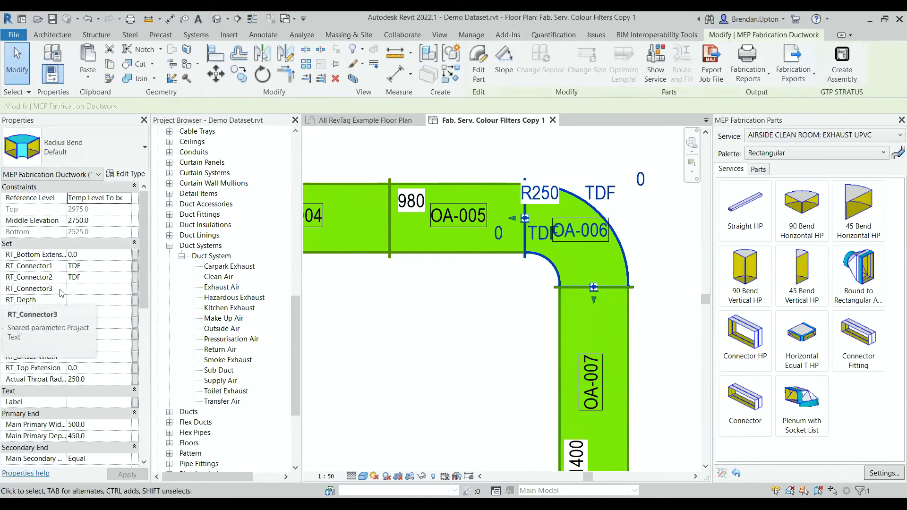
{"action": "left_click_drag", "start_coordinate": [147, 263], "coordinate": [141, 413]}
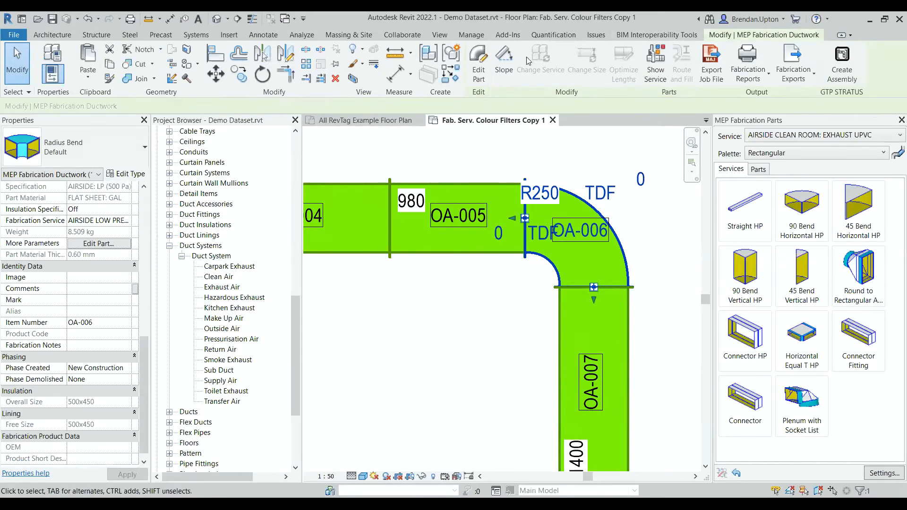
Step: Edit radius bend OA-006 to set its Top Extension to 50 mm
{"action": "left_click", "coordinate": [479, 63]}
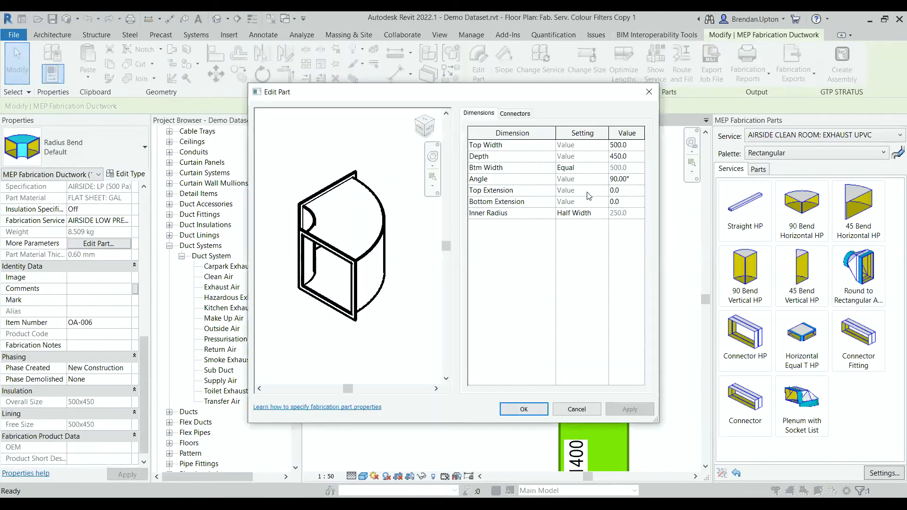
{"action": "left_click", "coordinate": [591, 191]}
{"action": "type", "text": "50"}
{"action": "left_click", "coordinate": [628, 410]}
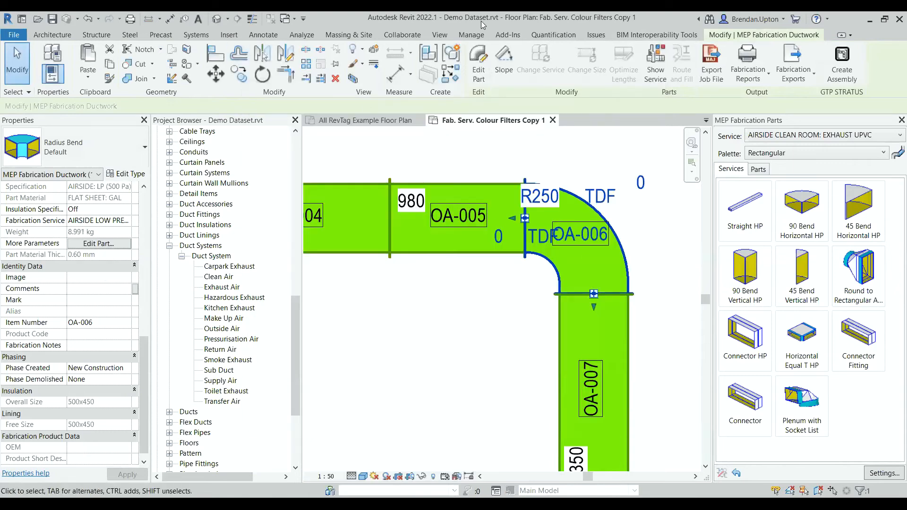
Step: Rerun Parameter Sync to update the extension tag, check the bend's RT_Top Extension parameter, and clear the selection
{"action": "left_click", "coordinate": [513, 36]}
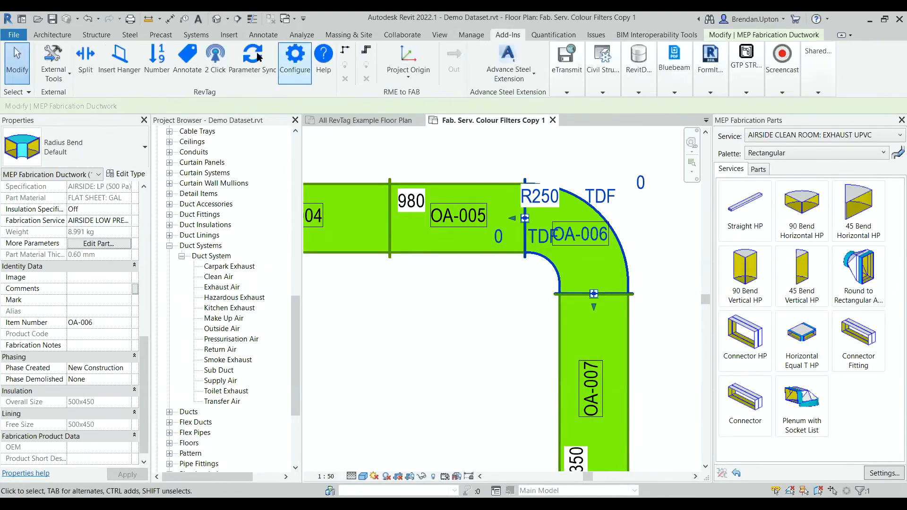
{"action": "left_click", "coordinate": [257, 55]}
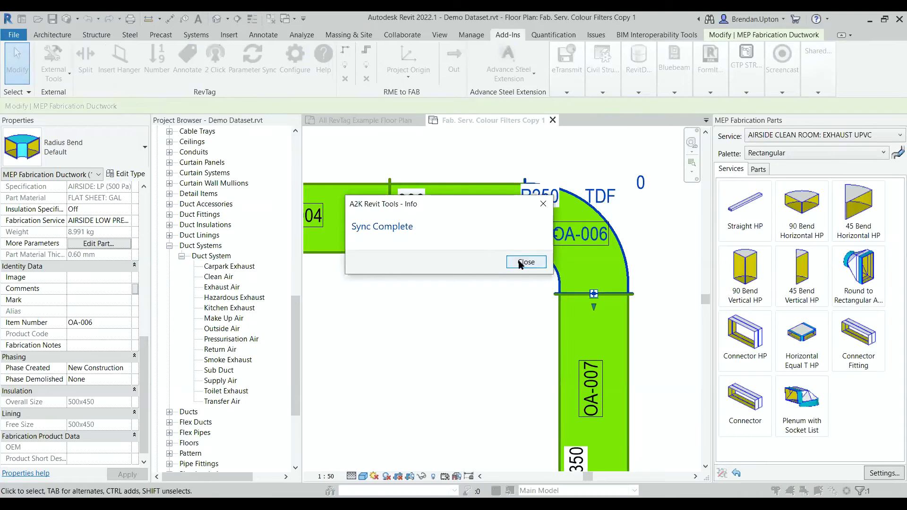
{"action": "left_click", "coordinate": [525, 262]}
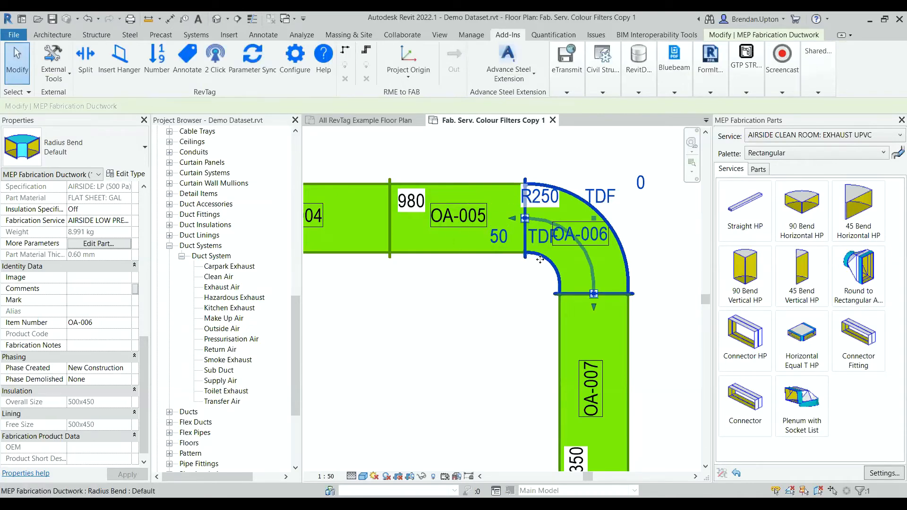
{"action": "left_click_drag", "start_coordinate": [144, 352], "coordinate": [150, 221]}
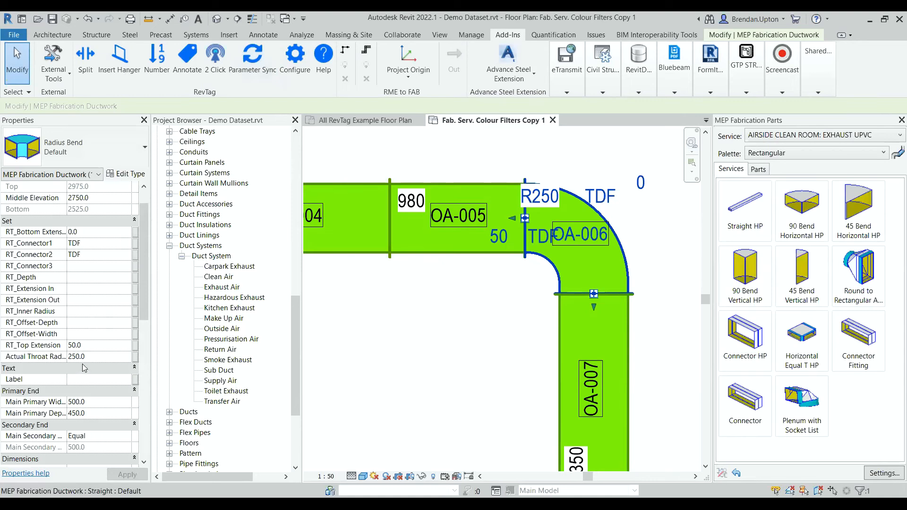
{"action": "left_click", "coordinate": [491, 329]}
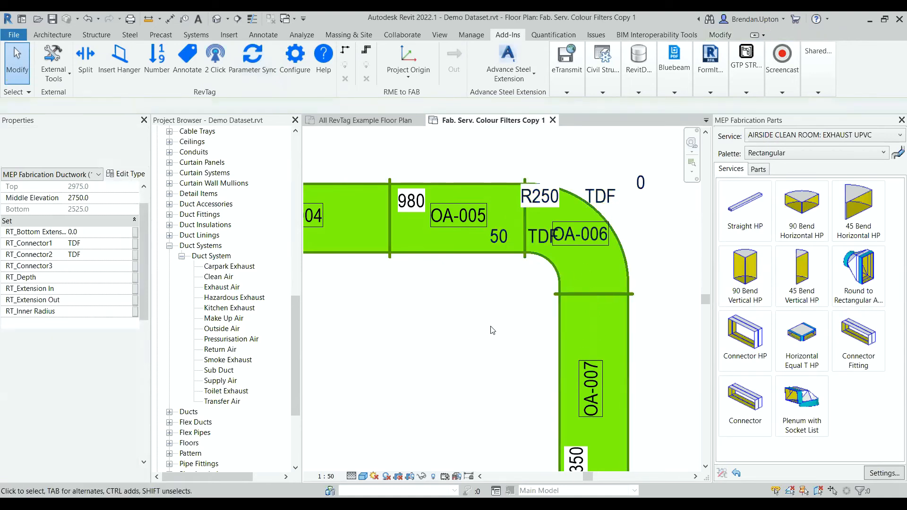
Step: Select the whole lowest cyan duct run, open its fabrication job file export as MAJ, cancel without saving, and clear the selection
{"action": "scroll", "coordinate": [500, 279], "scroll_direction": "down", "scroll_amount": 2}
{"action": "scroll", "coordinate": [501, 279], "scroll_direction": "down", "scroll_amount": 5}
{"action": "middle_click_drag", "start_coordinate": [426, 307], "coordinate": [388, 222]}
{"action": "scroll", "coordinate": [602, 210], "scroll_direction": "down", "scroll_amount": 2}
{"action": "middle_click_drag", "start_coordinate": [607, 208], "coordinate": [519, 310]}
{"action": "scroll", "coordinate": [517, 225], "scroll_direction": "down", "scroll_amount": 3}
{"action": "middle_click_drag", "start_coordinate": [405, 368], "coordinate": [411, 305]}
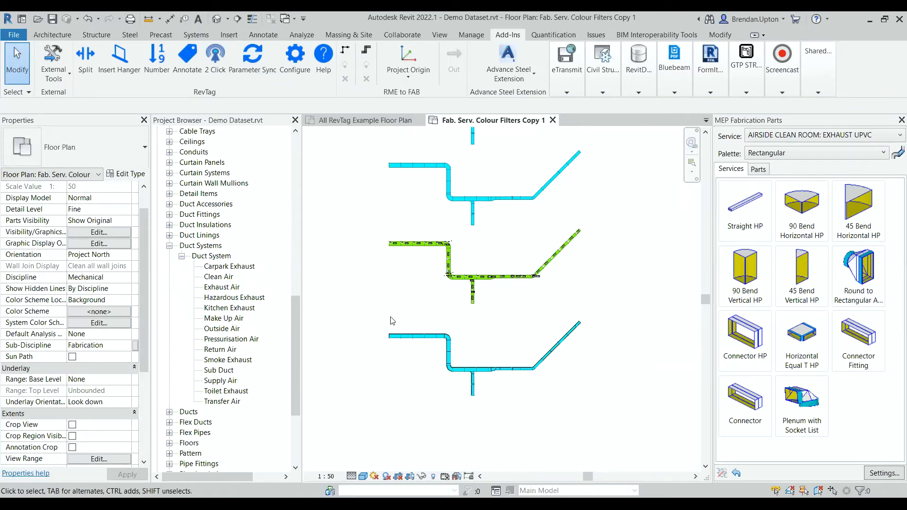
{"action": "scroll", "coordinate": [402, 338], "scroll_direction": "up", "scroll_amount": 2}
{"action": "scroll", "coordinate": [394, 263], "scroll_direction": "down", "scroll_amount": 2}
{"action": "left_click_drag", "start_coordinate": [376, 293], "coordinate": [609, 404]}
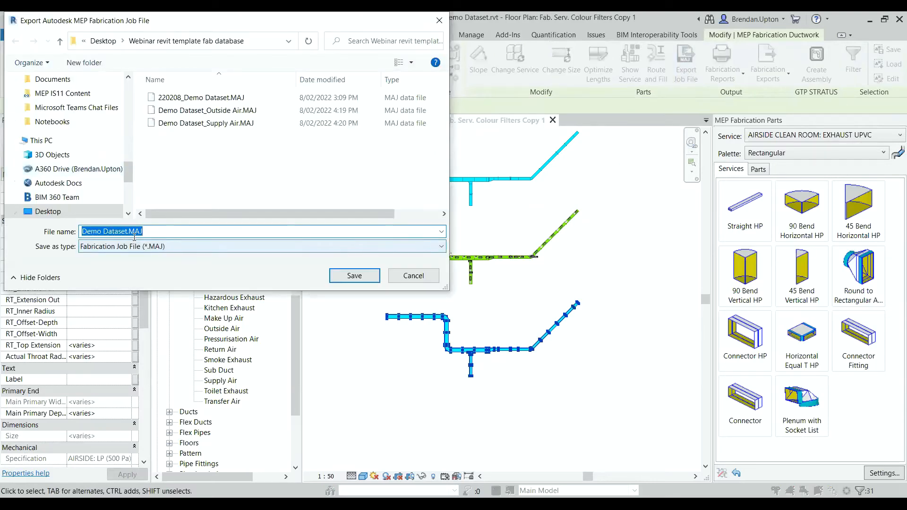
{"action": "left_click_drag", "start_coordinate": [148, 231], "coordinate": [130, 233]}
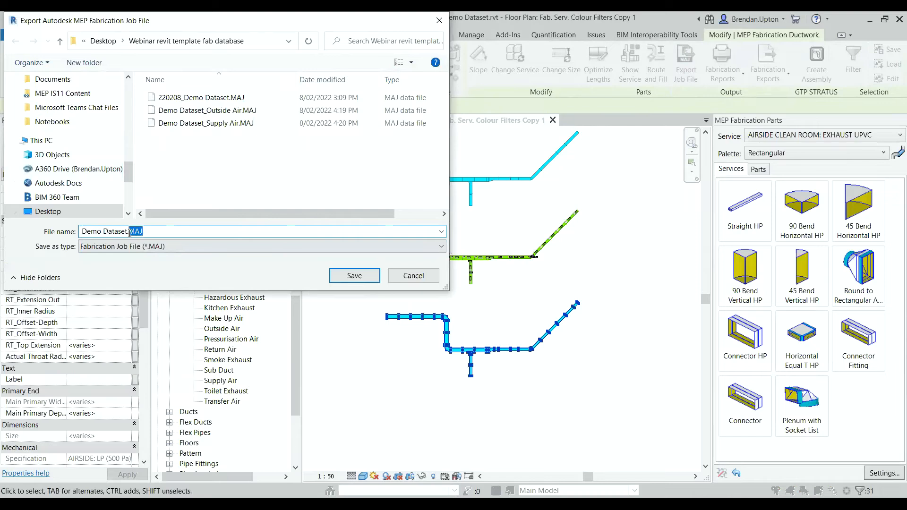
{"action": "left_click", "coordinate": [150, 230]}
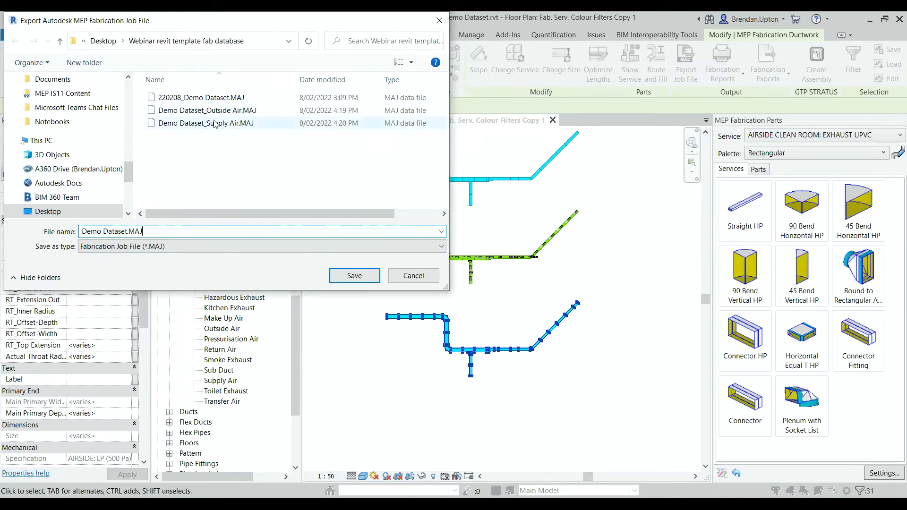
{"action": "left_click", "coordinate": [437, 21]}
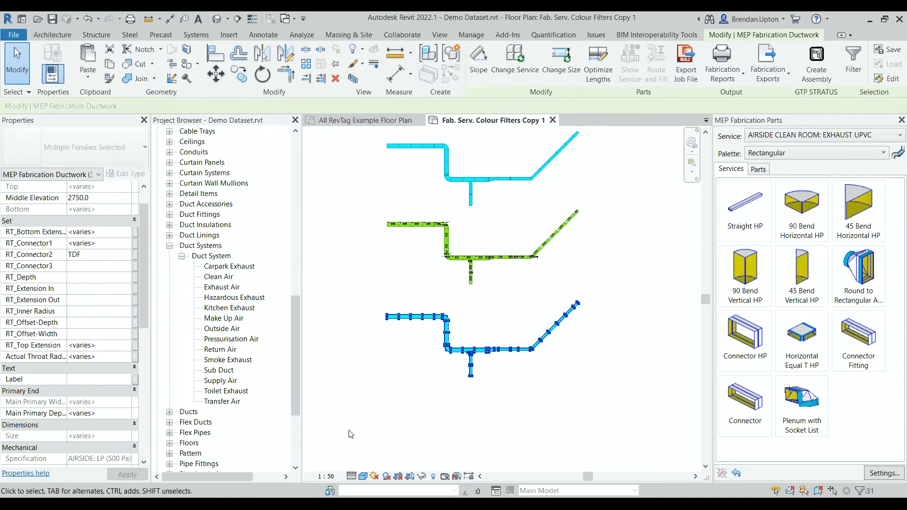
{"action": "left_click", "coordinate": [541, 396]}
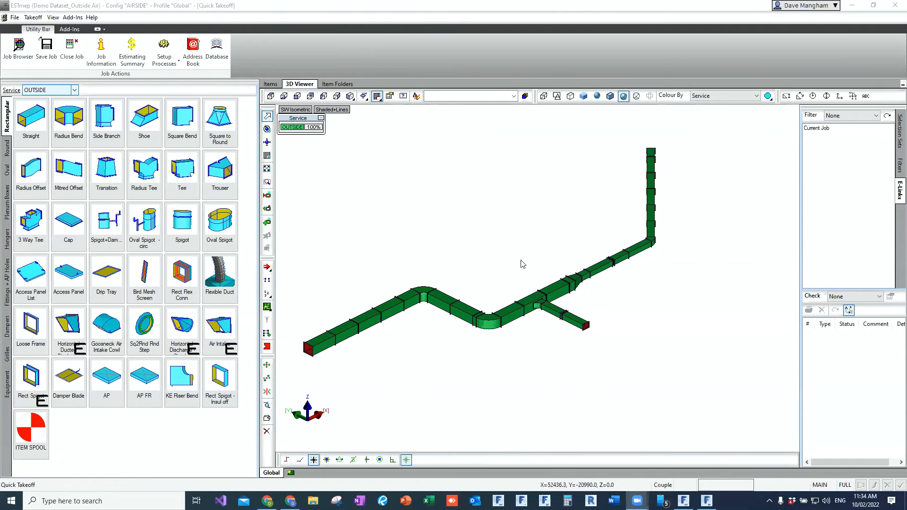
Step: In ESTmep, inspect the Outside Air duct run in the 3D Viewer from the top and in SW isometric view
{"action": "scroll", "coordinate": [520, 263], "scroll_direction": "down", "scroll_amount": 3}
{"action": "scroll", "coordinate": [536, 297], "scroll_direction": "up", "scroll_amount": 4}
{"action": "scroll", "coordinate": [491, 294], "scroll_direction": "down", "scroll_amount": 2}
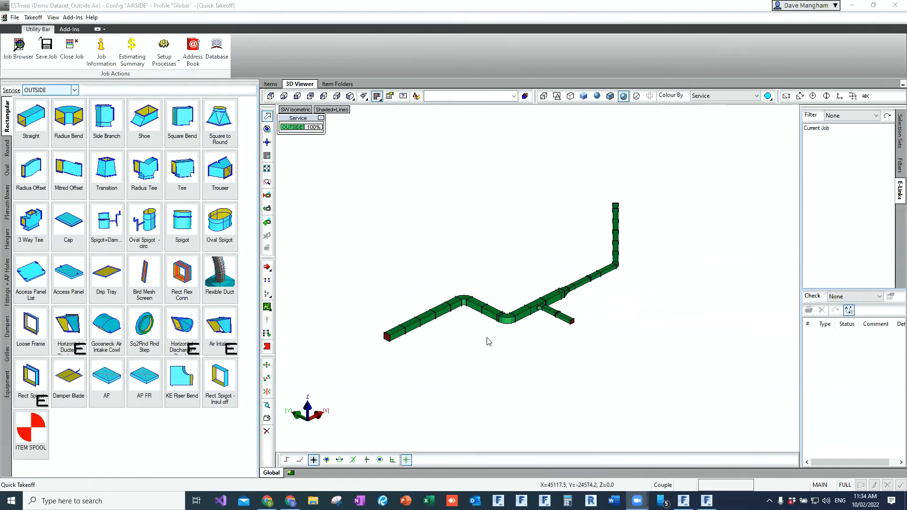
{"action": "left_click", "coordinate": [271, 96]}
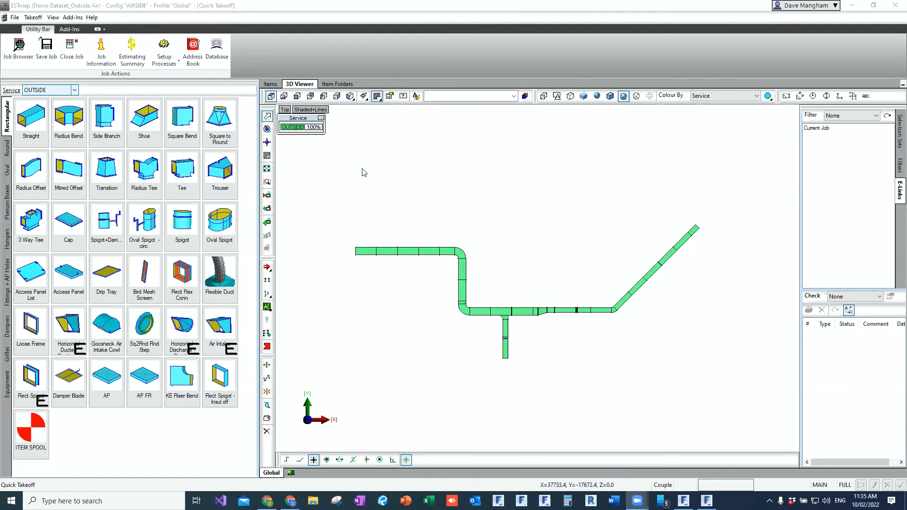
{"action": "scroll", "coordinate": [573, 331], "scroll_direction": "up", "scroll_amount": 1}
{"action": "scroll", "coordinate": [573, 330], "scroll_direction": "down", "scroll_amount": 1}
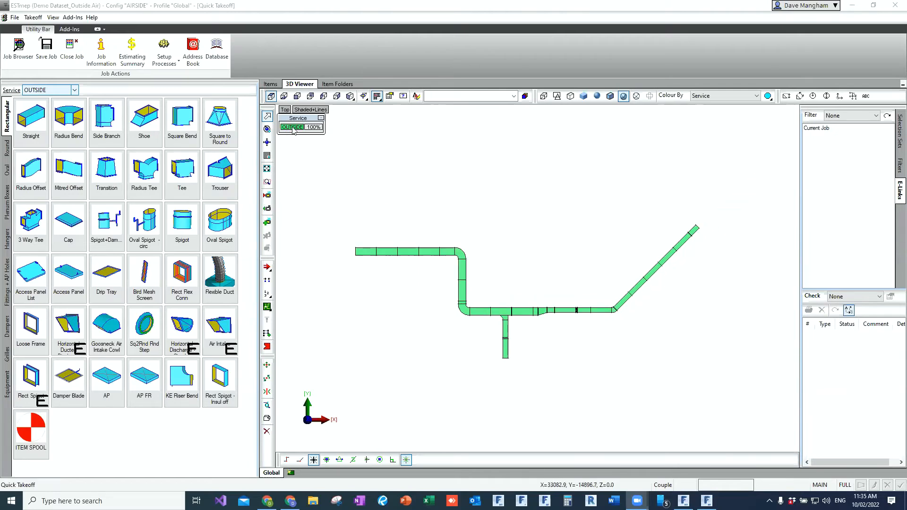
{"action": "left_click", "coordinate": [350, 97]}
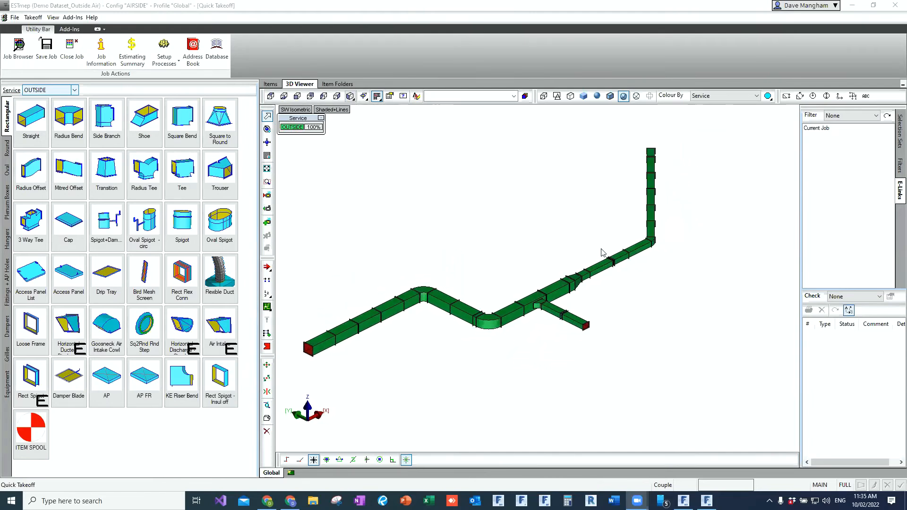
Step: Review the summary totals in the Outside Air job's Job Information and cancel without changing anything
{"action": "left_click", "coordinate": [100, 53]}
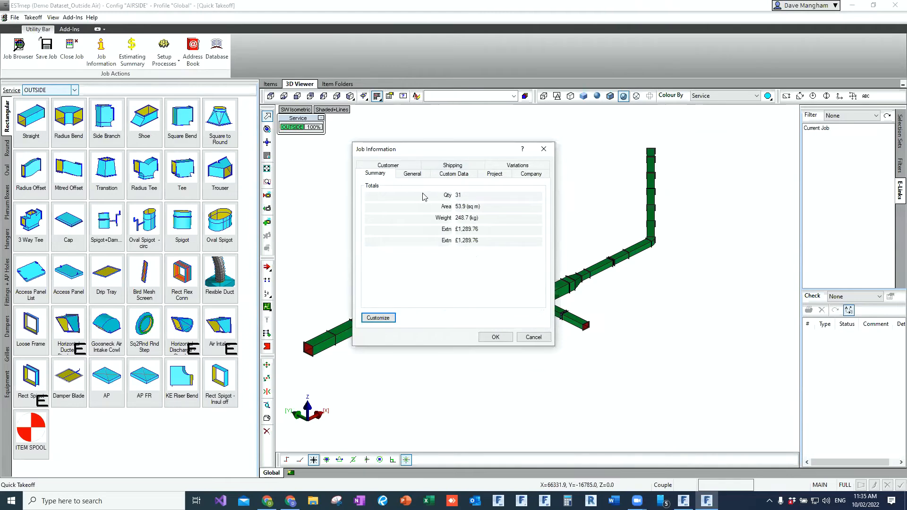
{"action": "key", "text": "ctrl"}
{"action": "key", "text": "ctrl"}
{"action": "key", "text": "ctrl"}
{"action": "left_click_drag", "start_coordinate": [447, 151], "coordinate": [528, 136]}
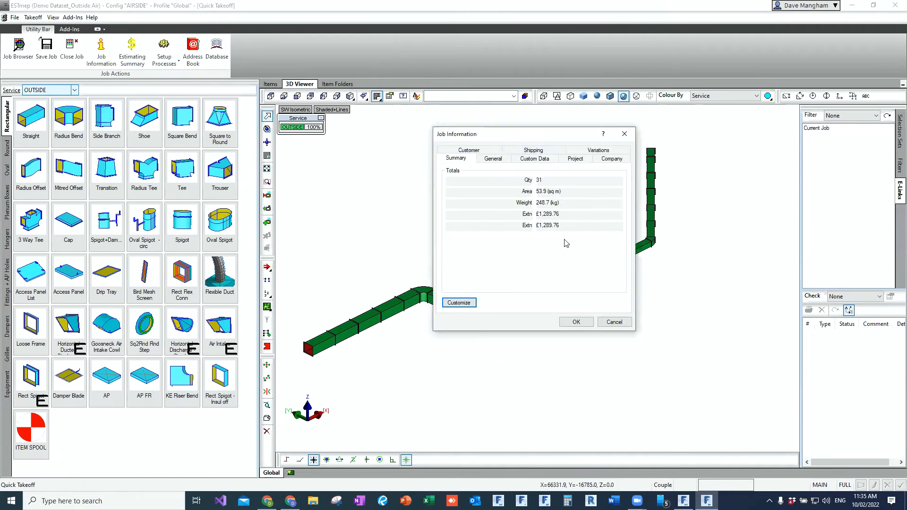
{"action": "key", "text": "ctrl"}
{"action": "left_click_drag", "start_coordinate": [518, 137], "coordinate": [417, 122]}
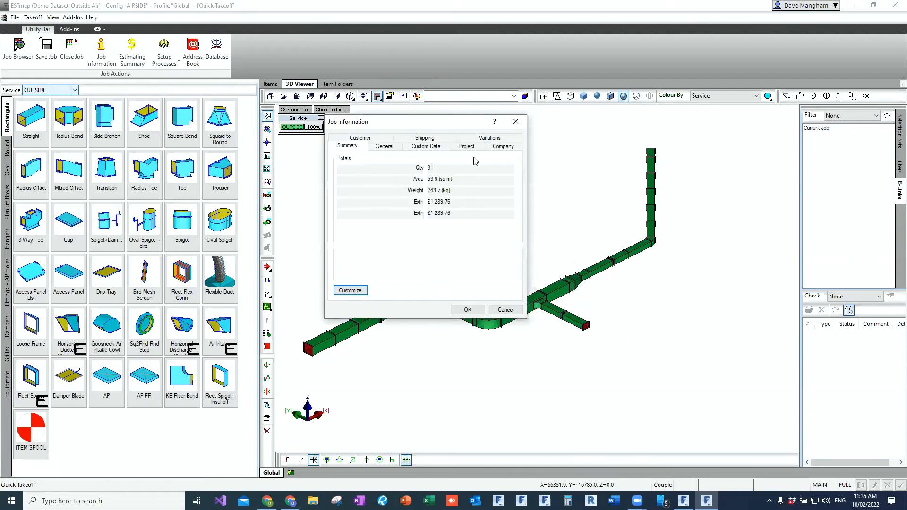
{"action": "left_click_drag", "start_coordinate": [398, 124], "coordinate": [459, 117]}
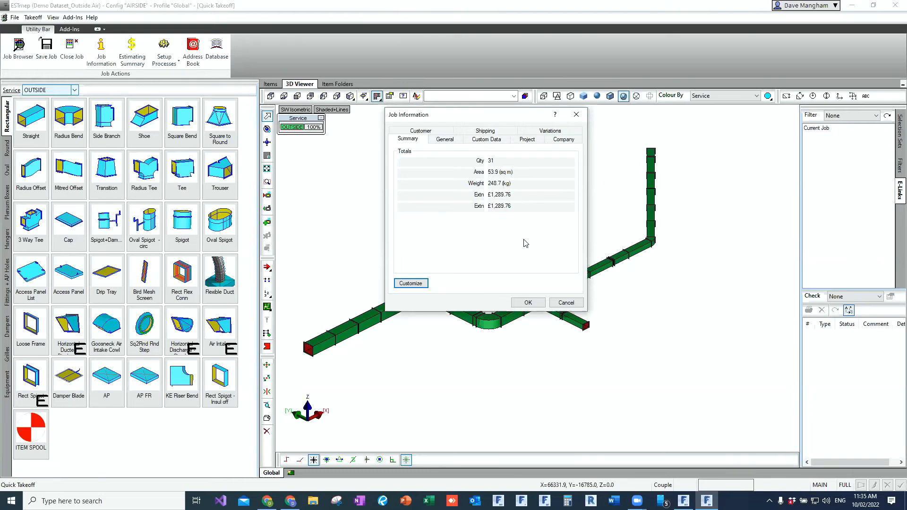
{"action": "left_click_drag", "start_coordinate": [491, 127], "coordinate": [620, 149]}
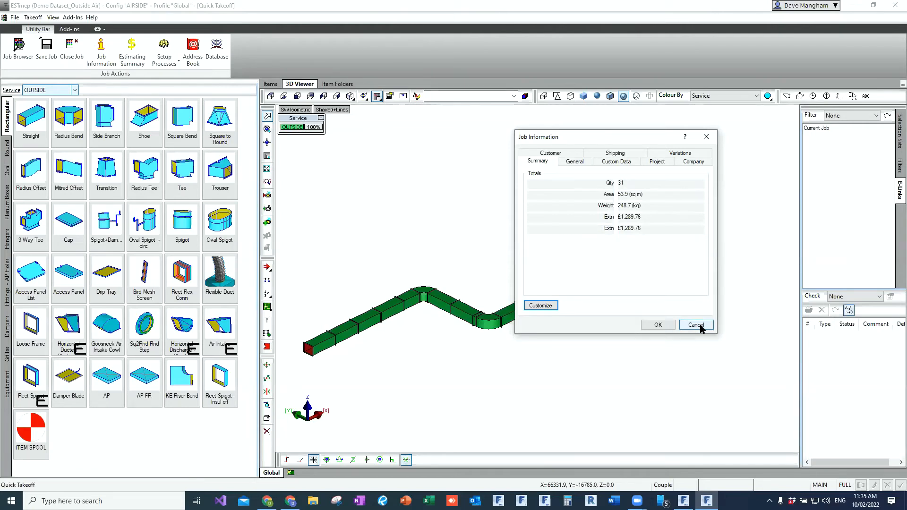
{"action": "left_click", "coordinate": [696, 325]}
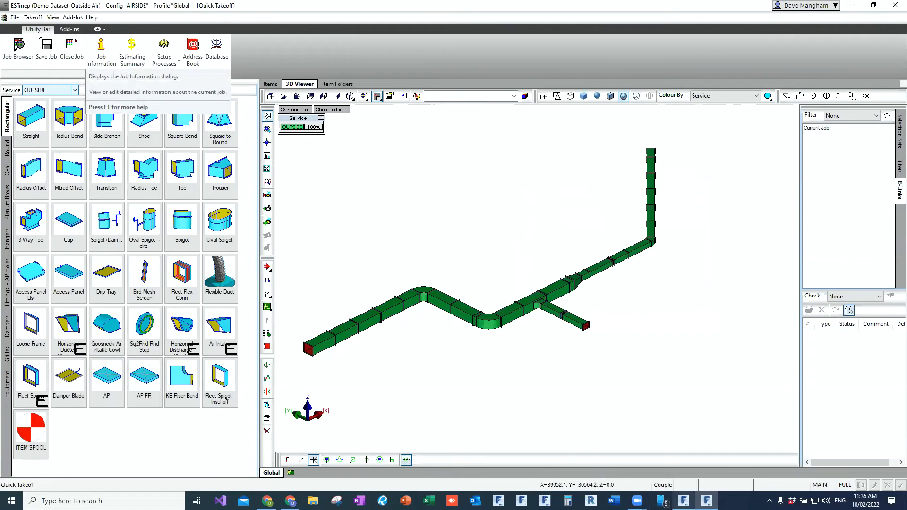
Step: Switch to CAMduct and inspect the Supply Air duct run in the 3D Viewer from different angles
{"action": "key", "text": "alt+Tab"}
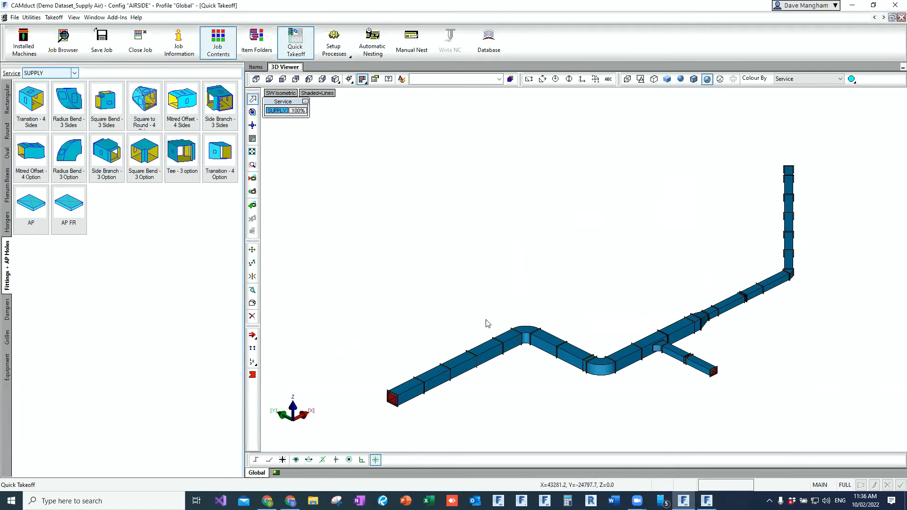
{"action": "scroll", "coordinate": [507, 389], "scroll_direction": "down", "scroll_amount": 1}
{"action": "scroll", "coordinate": [580, 389], "scroll_direction": "up", "scroll_amount": 1}
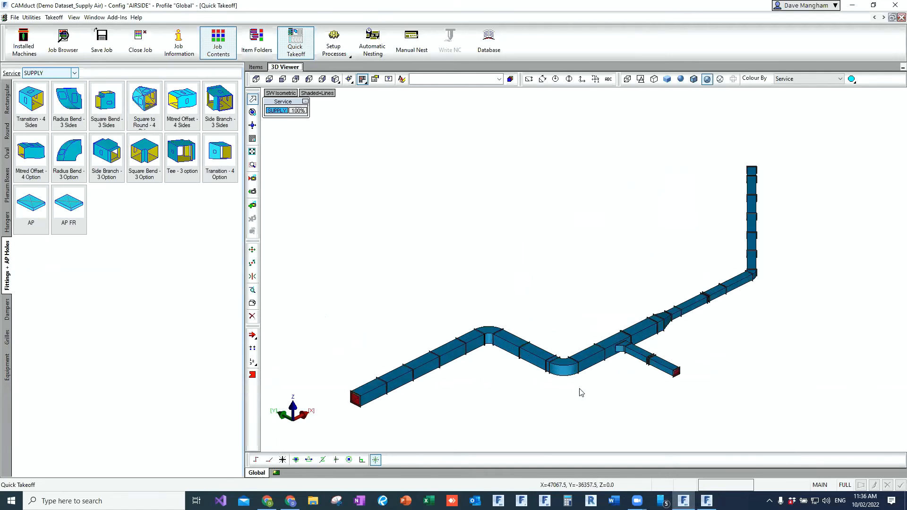
{"action": "scroll", "coordinate": [580, 392], "scroll_direction": "up", "scroll_amount": 1}
{"action": "scroll", "coordinate": [558, 373], "scroll_direction": "down", "scroll_amount": 1}
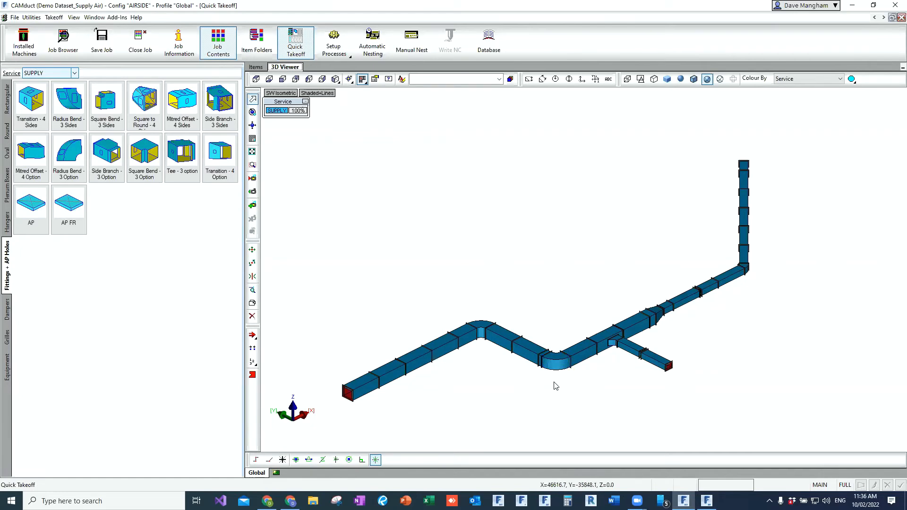
{"action": "scroll", "coordinate": [556, 385], "scroll_direction": "up", "scroll_amount": 1}
{"action": "left_click_drag", "start_coordinate": [252, 111], "coordinate": [276, 111]}
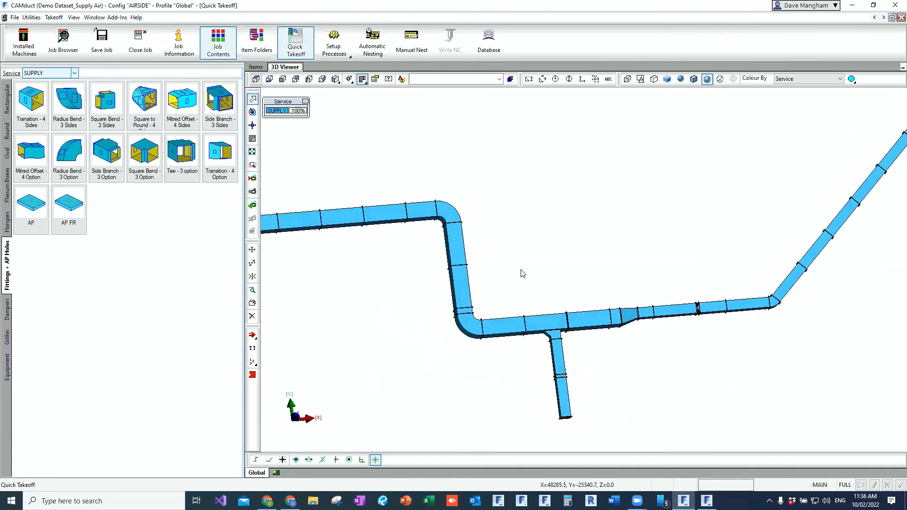
{"action": "left_click", "coordinate": [256, 80], "text": "ctrl"}
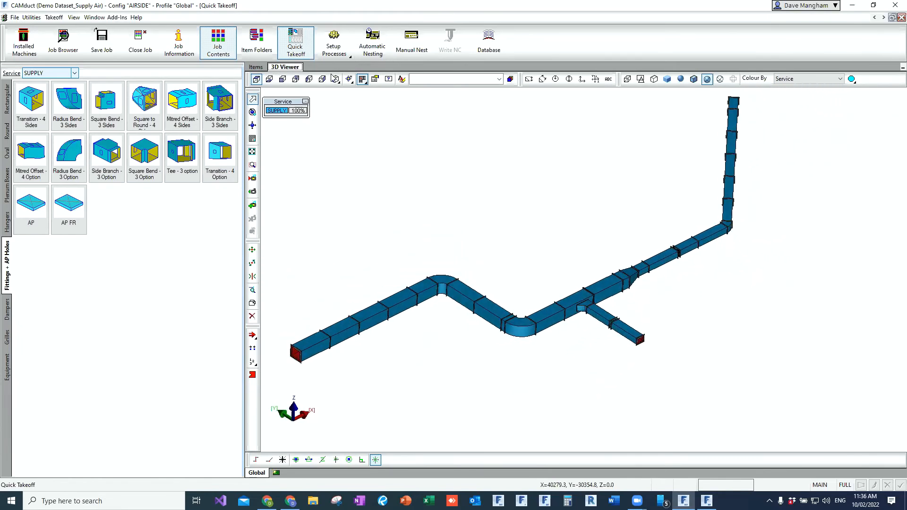
Step: Run the NEST + NC batch process on the Supply Air job and dismiss its completion report
{"action": "left_click", "coordinate": [334, 51]}
{"action": "left_click", "coordinate": [331, 88]}
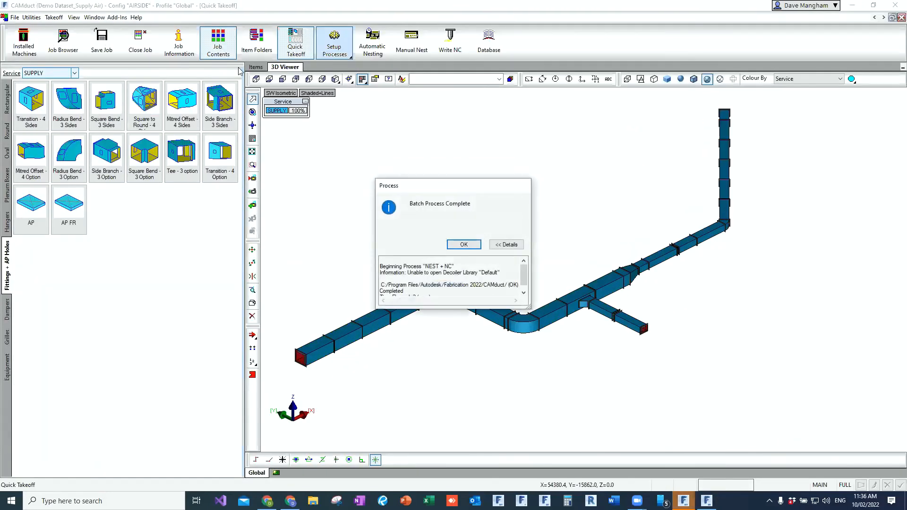
{"action": "left_click", "coordinate": [463, 244]}
Step: Examine the Supply Air job contents, checking the item list from SA-001 to SA-031 and the generated nests
{"action": "left_click", "coordinate": [223, 52]}
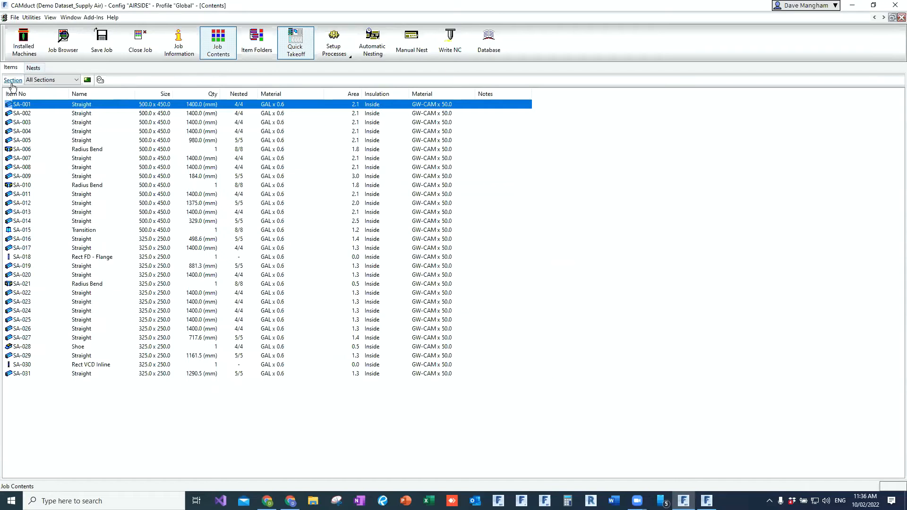
{"action": "left_click", "coordinate": [17, 107]}
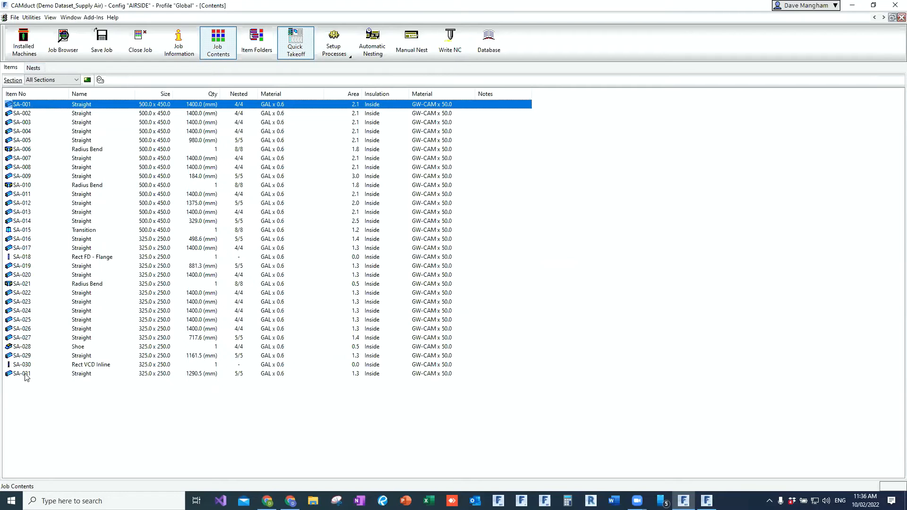
{"action": "left_click", "coordinate": [34, 67]}
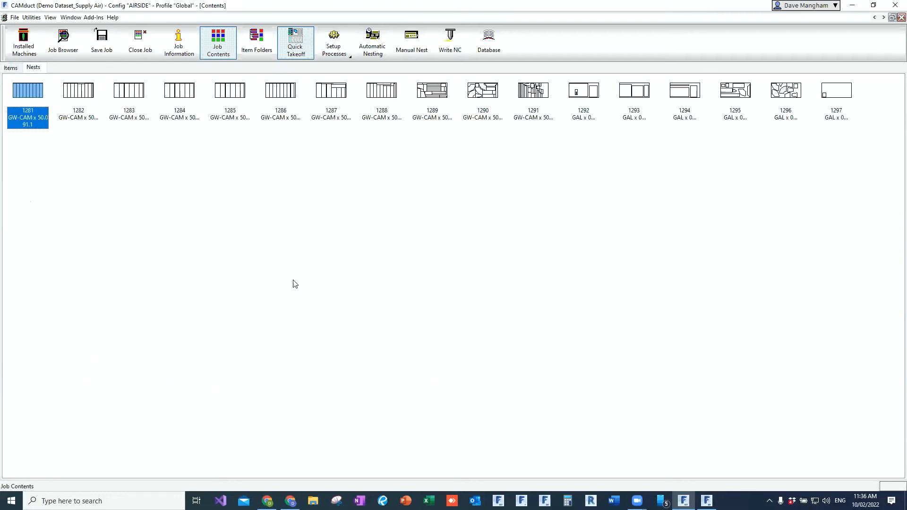
{"action": "left_click", "coordinate": [50, 144]}
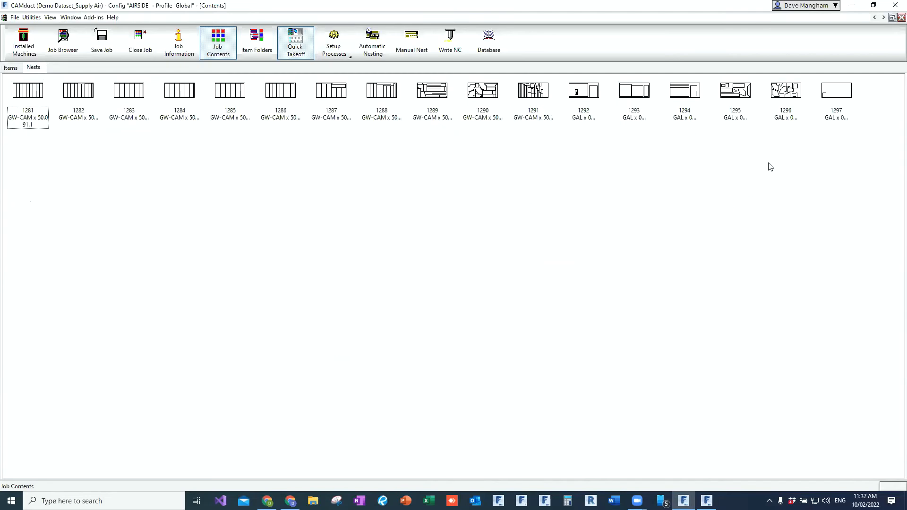
Step: Trace the NC code of nest 1295 to its end in the NC Reader and close the reader
{"action": "right_click", "coordinate": [742, 94]}
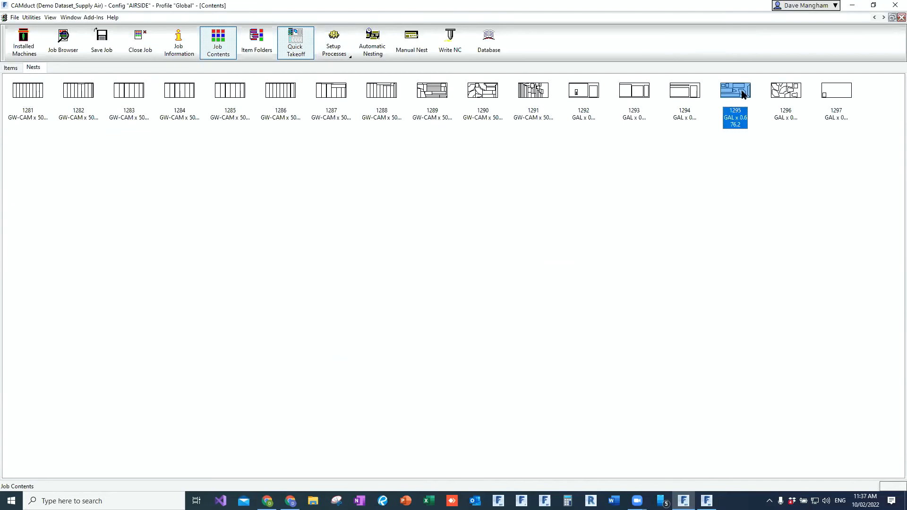
{"action": "mouse_move", "coordinate": [803, 109]}
{"action": "left_click", "coordinate": [852, 110]}
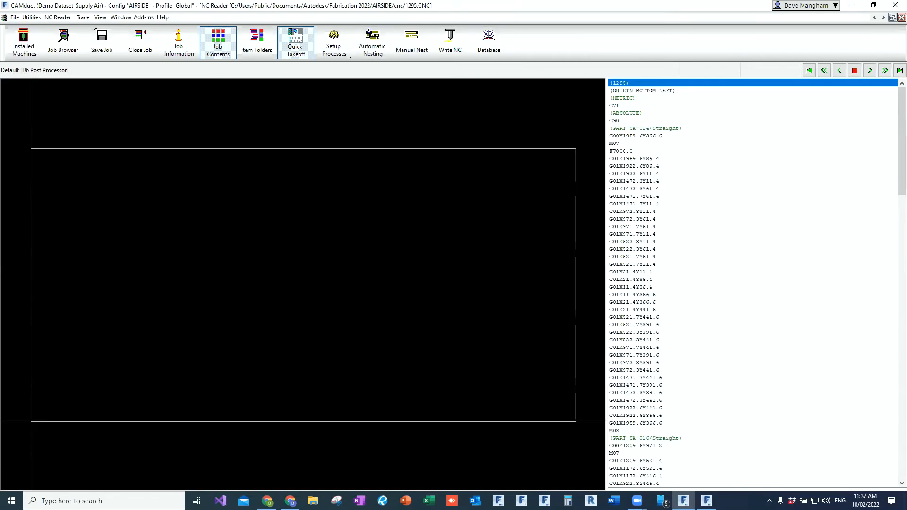
{"action": "left_click", "coordinate": [899, 70]}
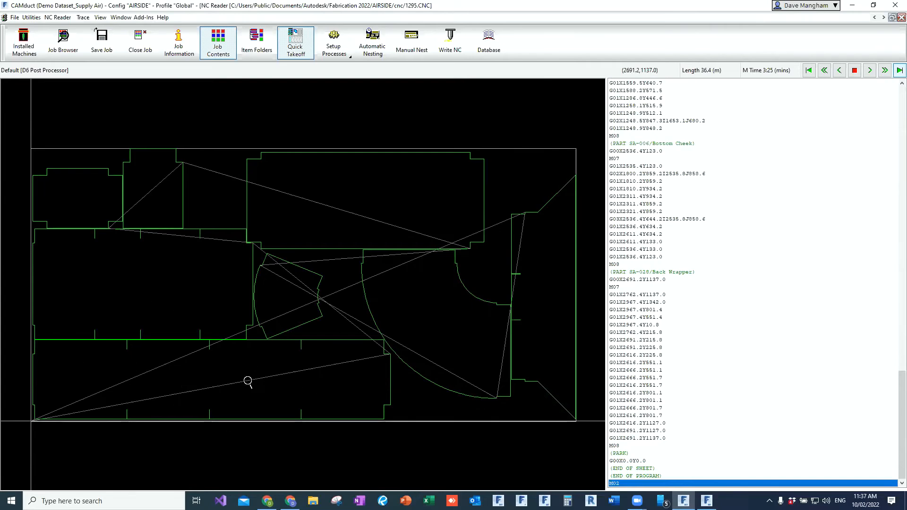
{"action": "left_click", "coordinate": [900, 17]}
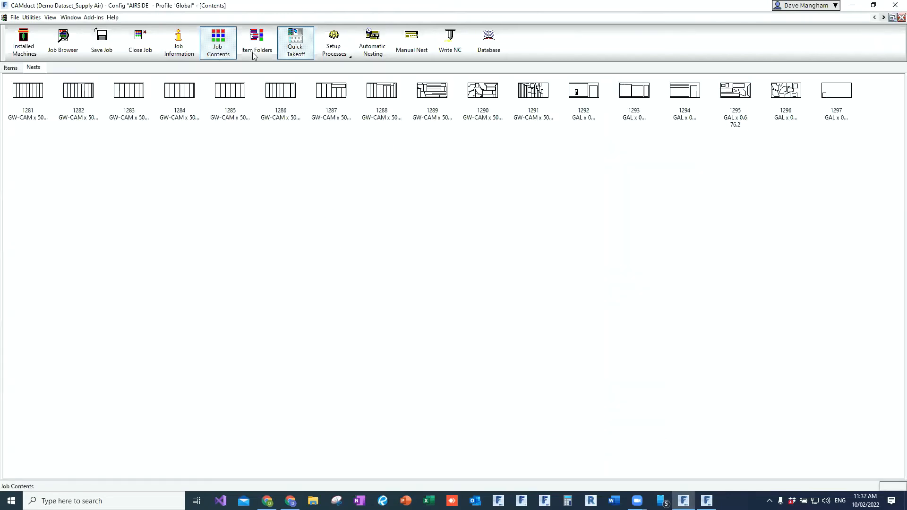
{"action": "left_click", "coordinate": [296, 42]}
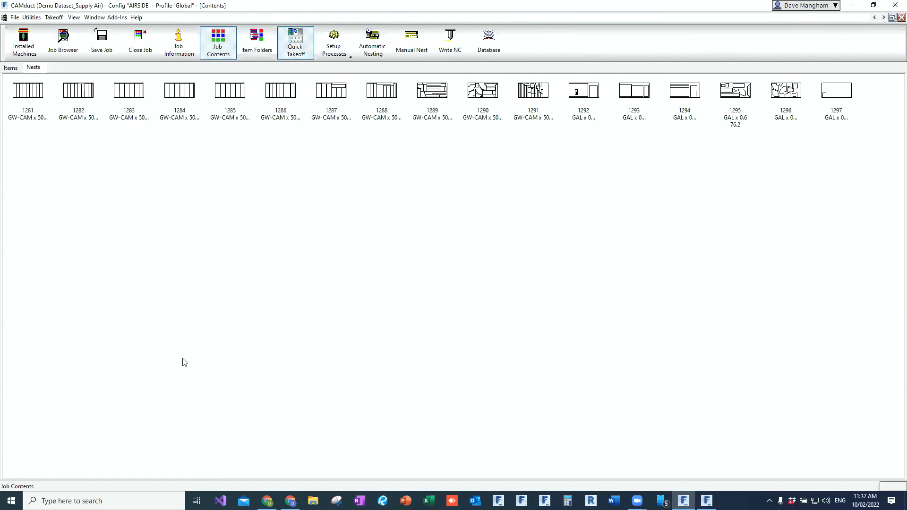